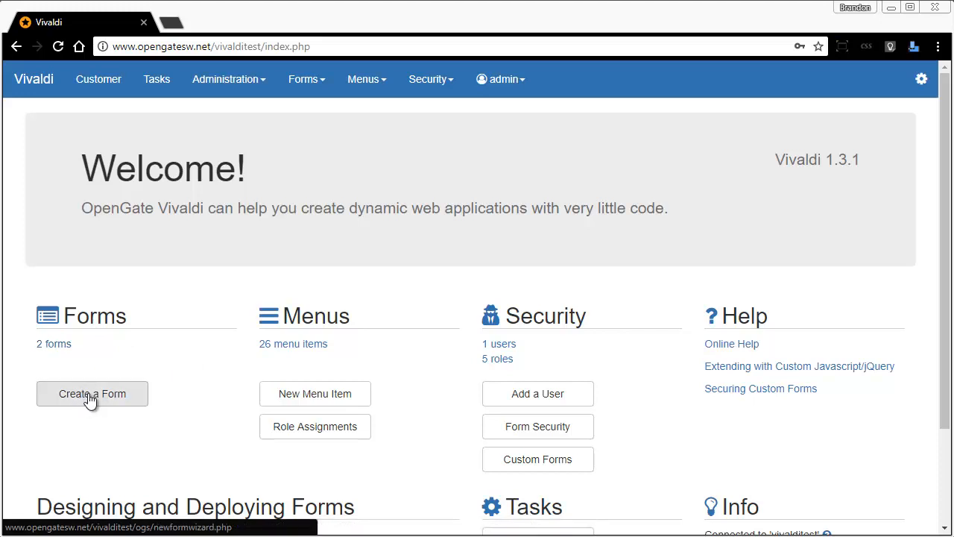
- Start a new form in the New Form Wizard, named Orders and based on the Orders table
{"action": "left_click", "coordinate": [317, 79]}
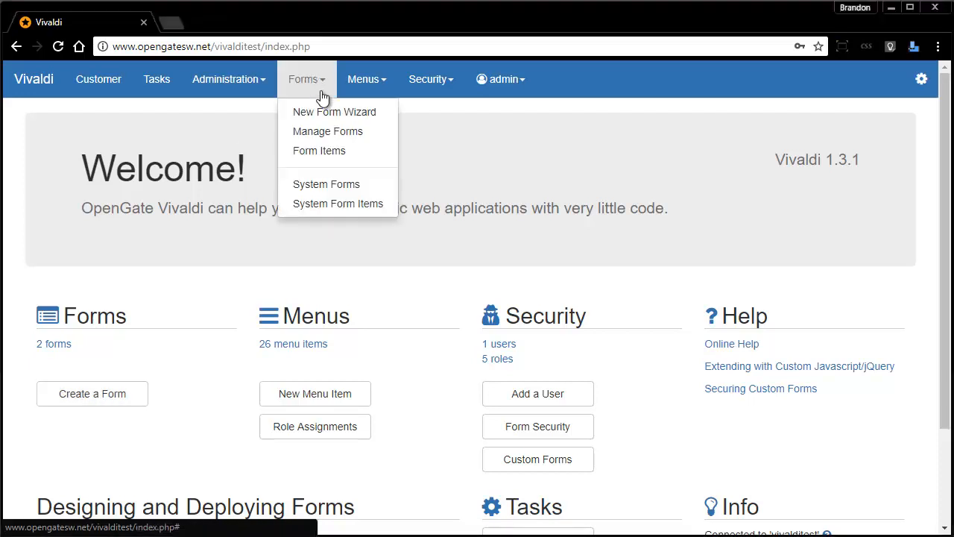
{"action": "left_click", "coordinate": [328, 116]}
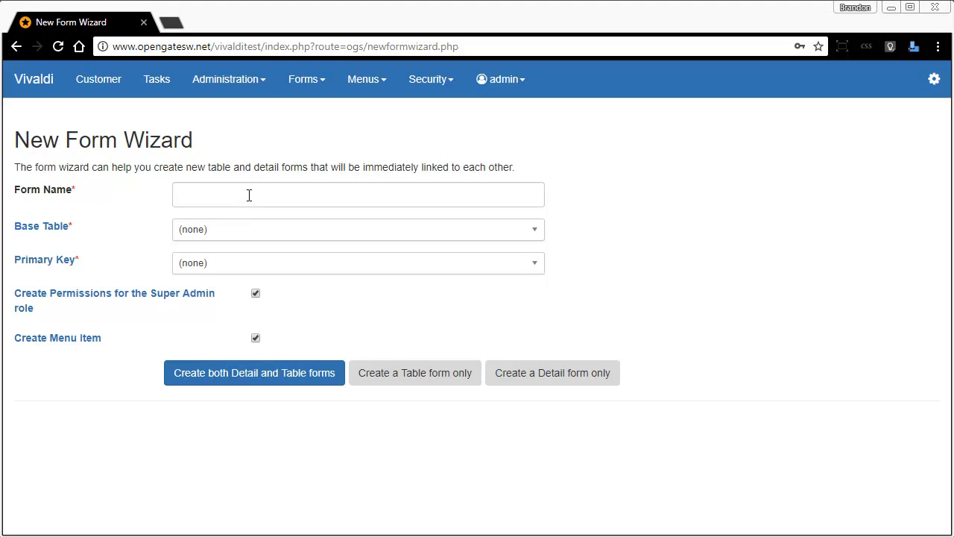
{"action": "left_click", "coordinate": [250, 192]}
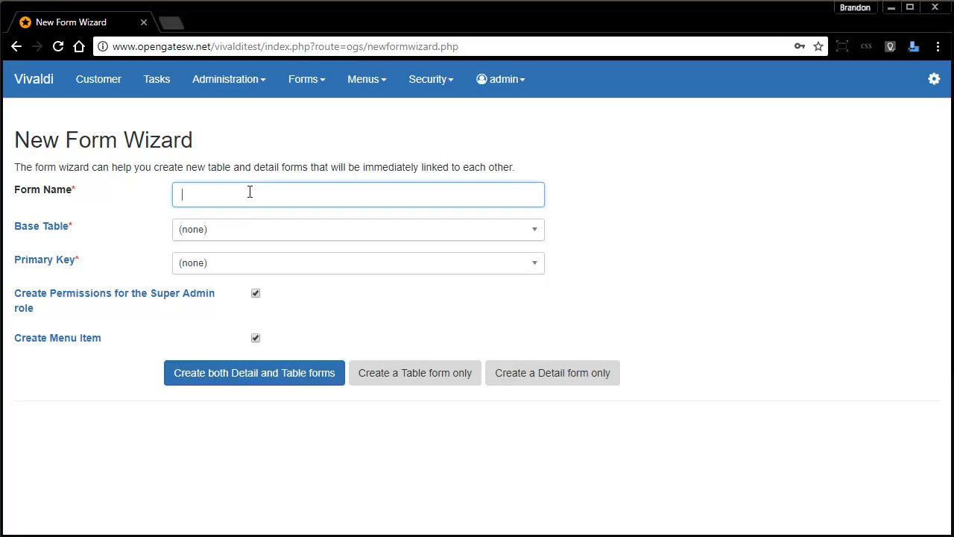
{"action": "type", "text": "Orders"}
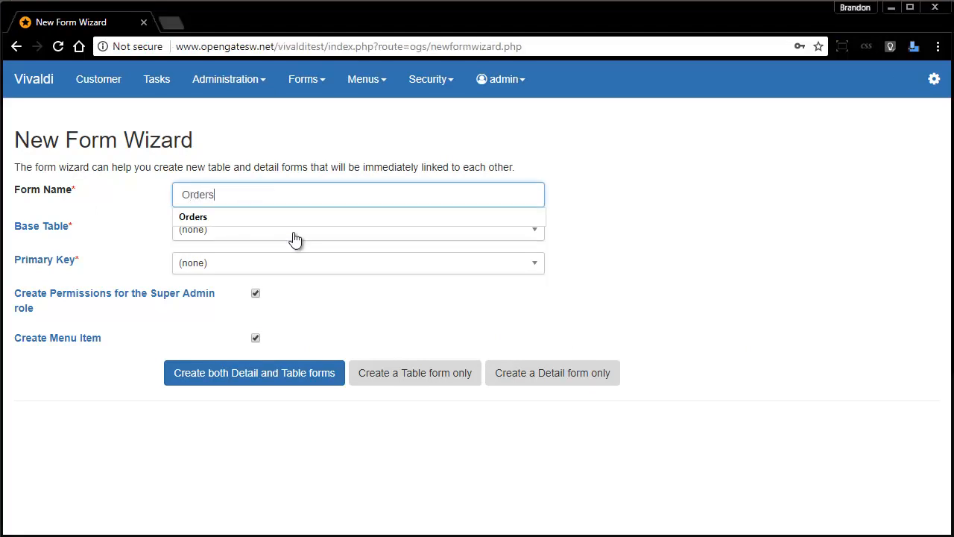
{"action": "left_click", "coordinate": [295, 237]}
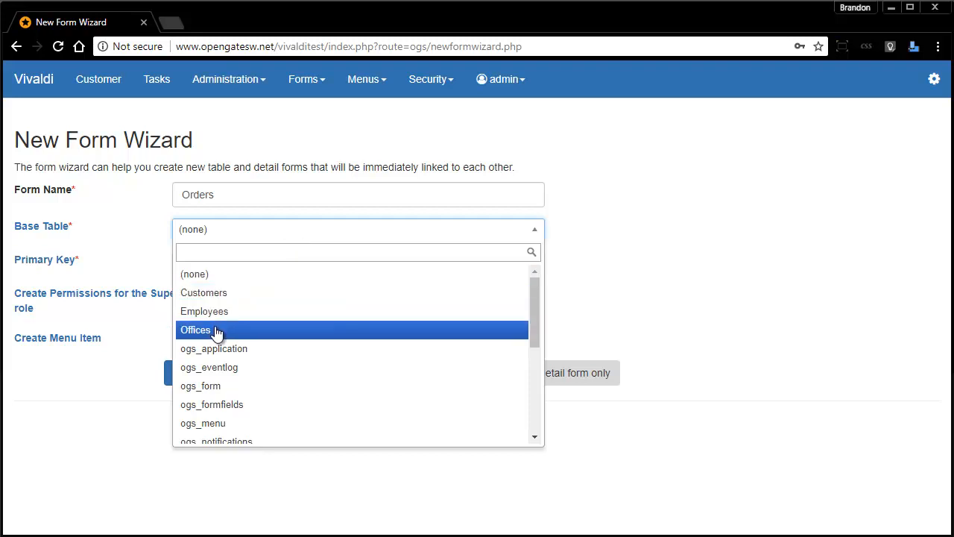
{"action": "left_click_drag", "start_coordinate": [530, 292], "coordinate": [531, 377]}
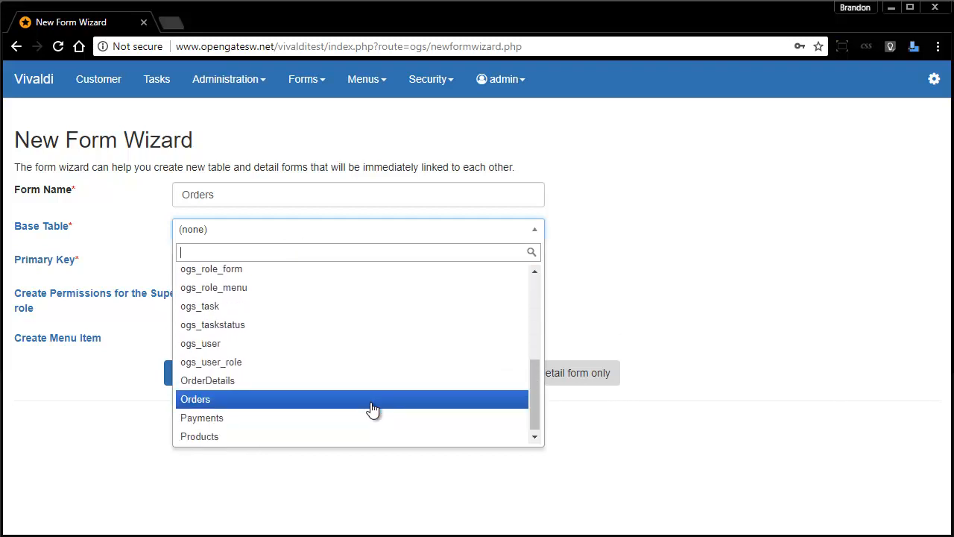
{"action": "left_click", "coordinate": [372, 410]}
- Set orderNumber as the primary key and create both the detail and table forms
{"action": "left_click", "coordinate": [326, 268]}
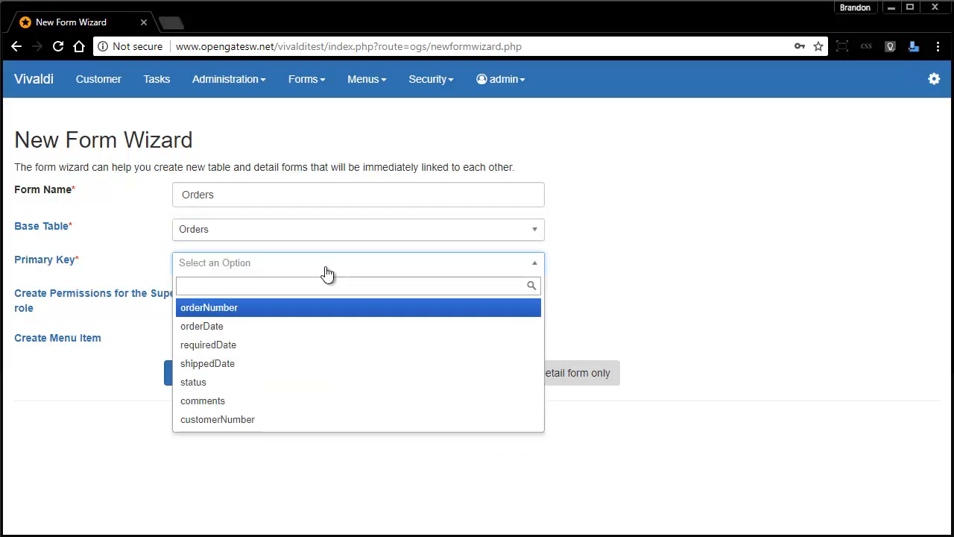
{"action": "left_click", "coordinate": [283, 309]}
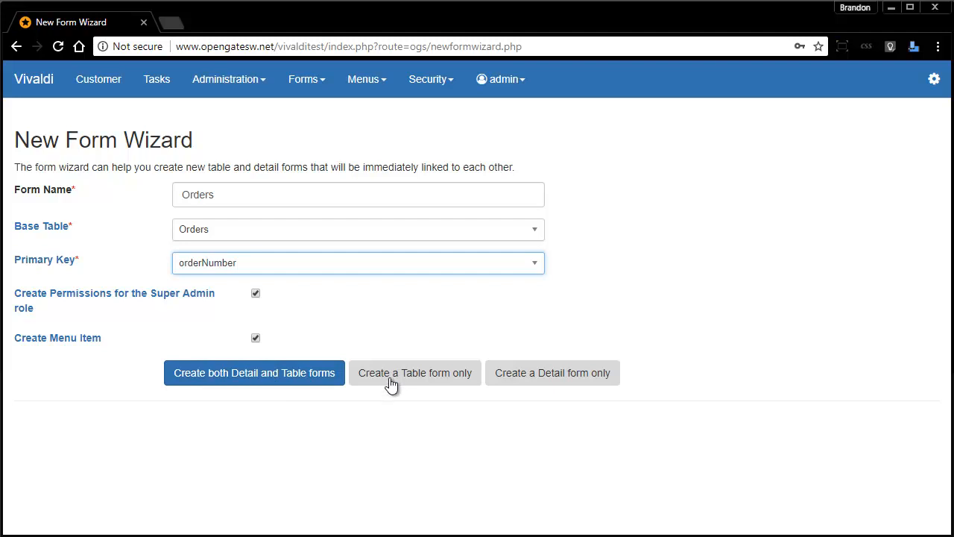
{"action": "left_click", "coordinate": [319, 377]}
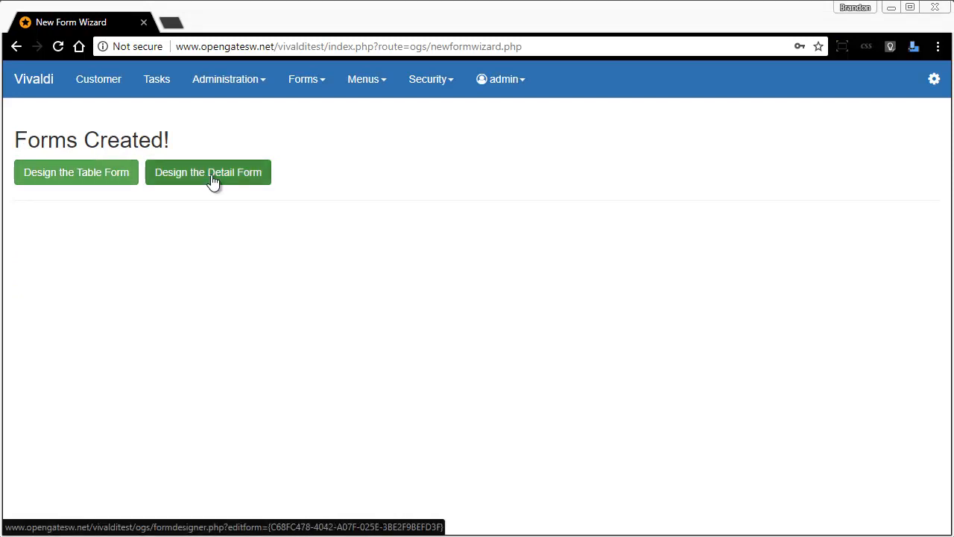
- Open the new Orders table form in the form designer and show its form properties
{"action": "left_click", "coordinate": [93, 180]}
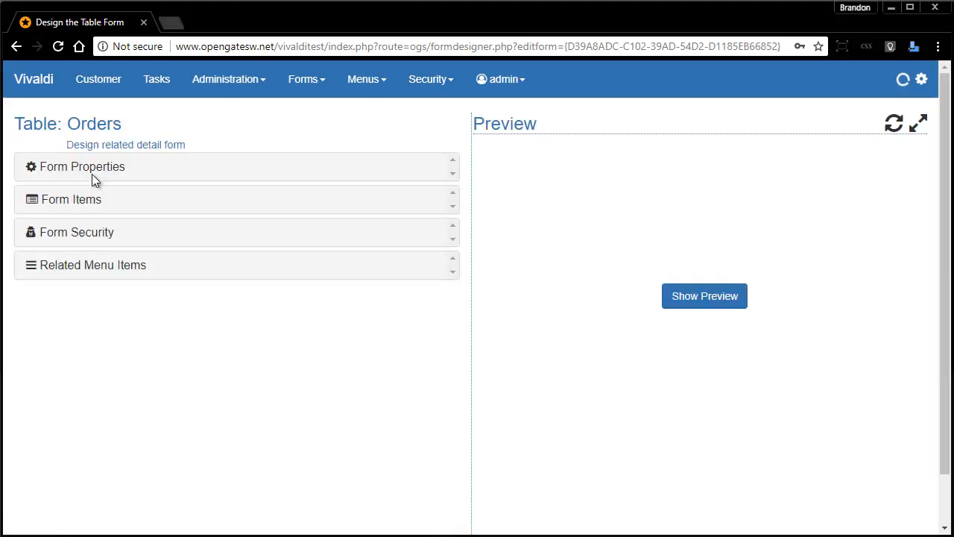
{"action": "left_click", "coordinate": [302, 80]}
{"action": "left_click", "coordinate": [227, 350]}
{"action": "left_click", "coordinate": [77, 168]}
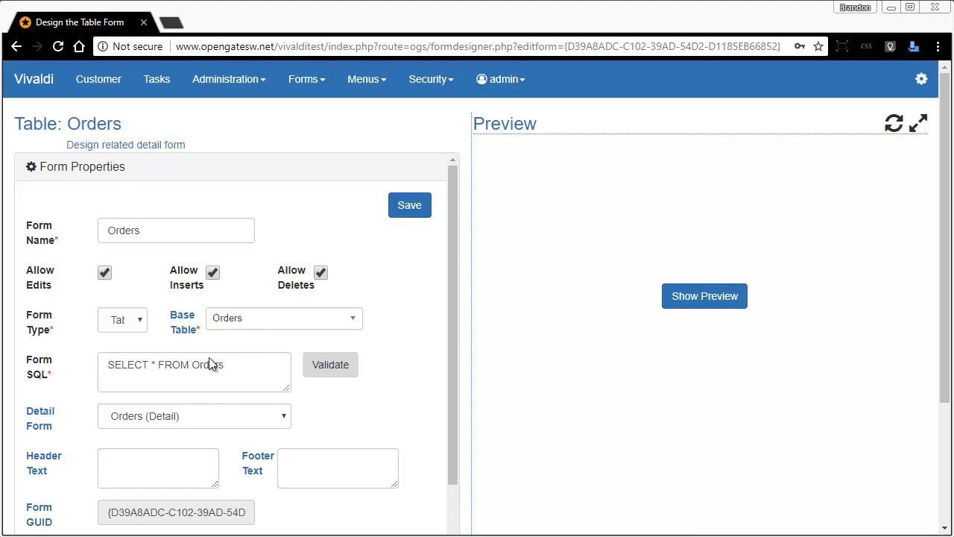
- Switch to MySQL Workbench to look up the order view in the vivalditest schema, and return to the form's SQL
{"action": "left_click", "coordinate": [119, 363]}
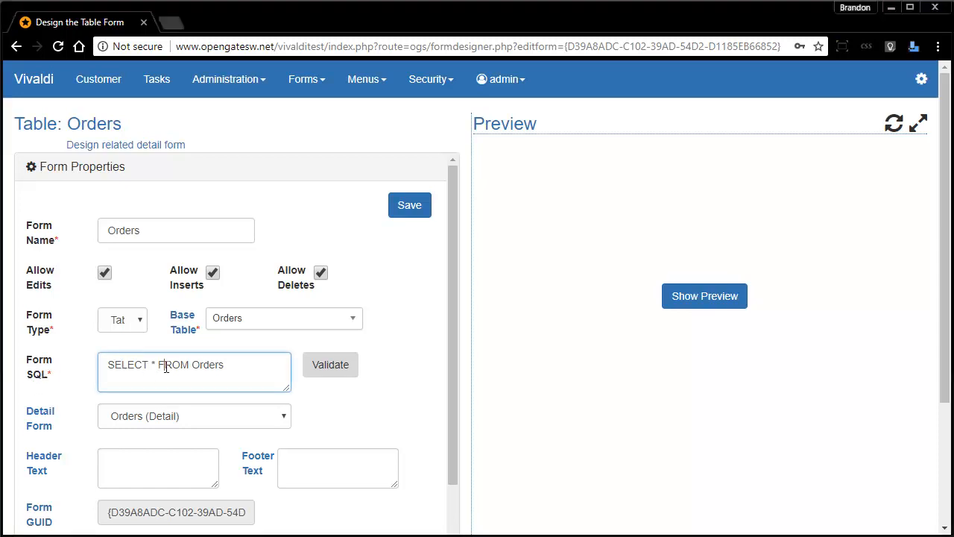
{"action": "left_click_drag", "start_coordinate": [245, 369], "coordinate": [53, 351]}
{"action": "left_click", "coordinate": [211, 368]}
{"action": "key", "text": "alt+Tab"}
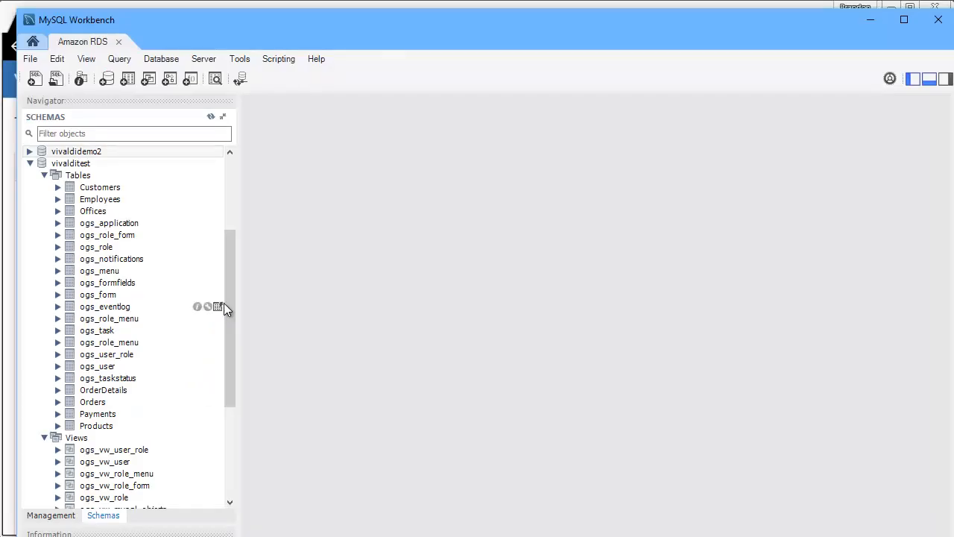
{"action": "left_click_drag", "start_coordinate": [226, 300], "coordinate": [231, 407]}
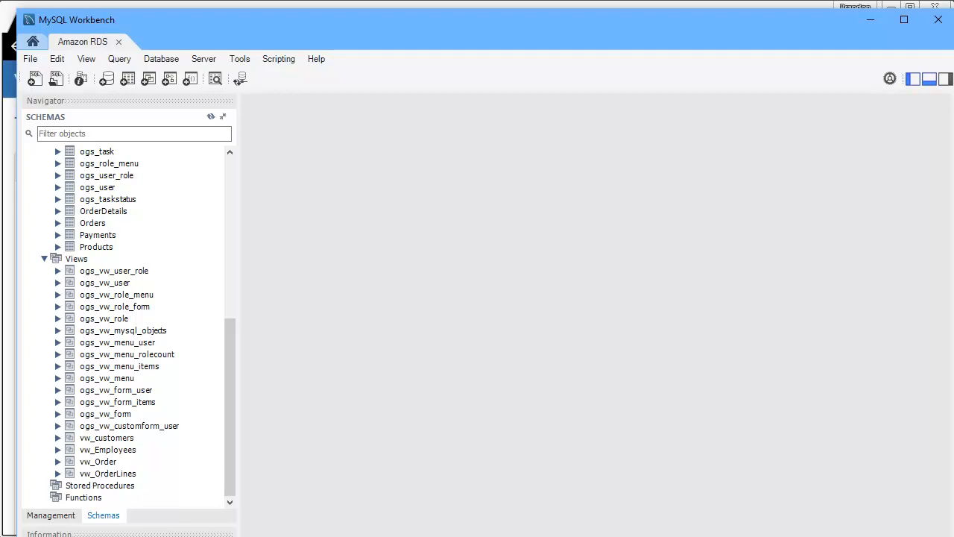
{"action": "key", "text": "alt+Tab"}
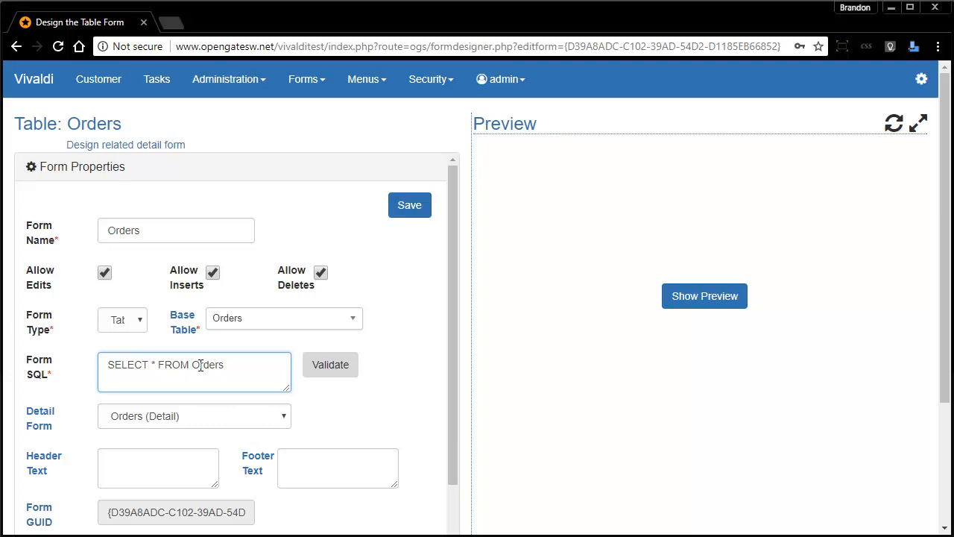
- Change the Form SQL to SELECT * FROM vw_Order and validate it
{"action": "type", "text": "vw_"}
{"action": "key", "text": "BackSpace"}
{"action": "left_click", "coordinate": [333, 370]}
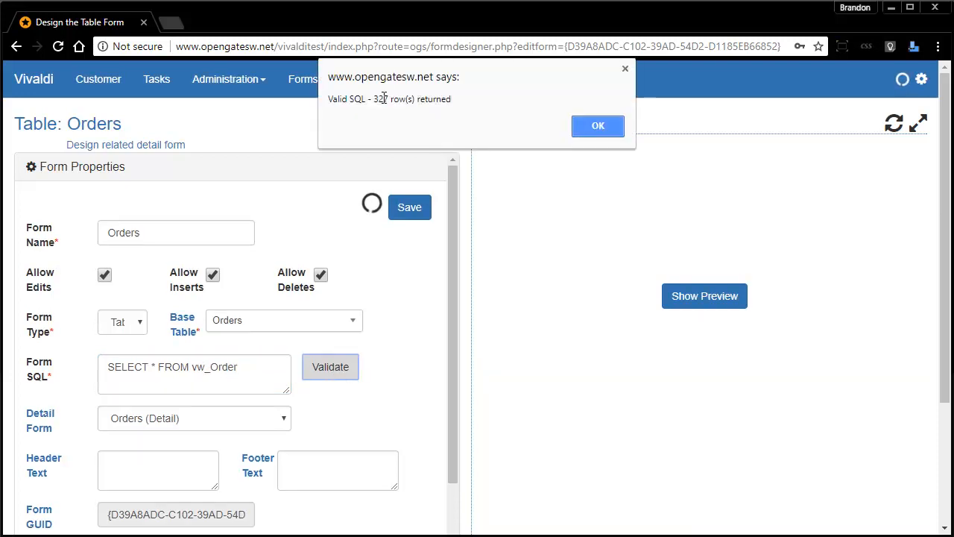
{"action": "left_click", "coordinate": [586, 126]}
{"action": "left_click", "coordinate": [343, 393]}
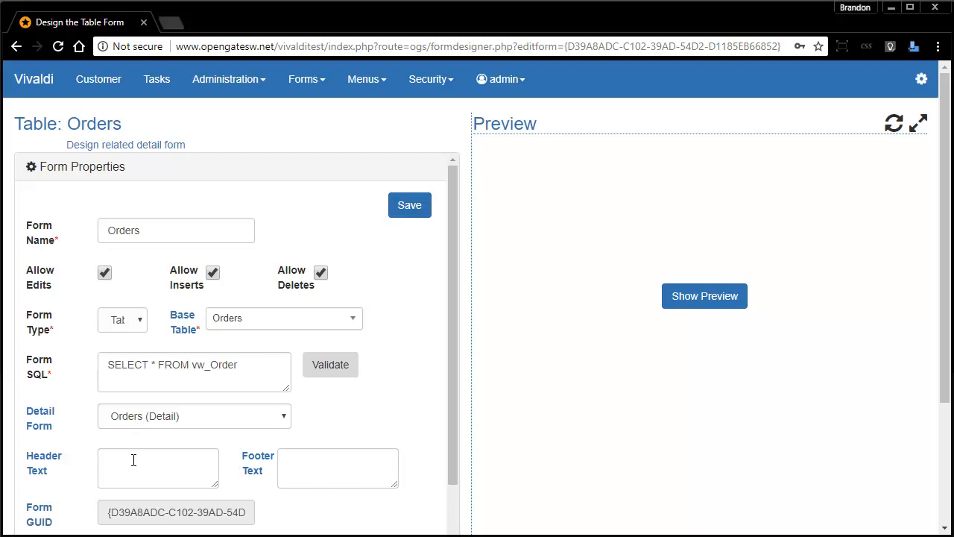
- Set the form's Footer Text to <div>Test Footer</div>
{"action": "left_click", "coordinate": [107, 470]}
{"action": "left_click", "coordinate": [318, 461]}
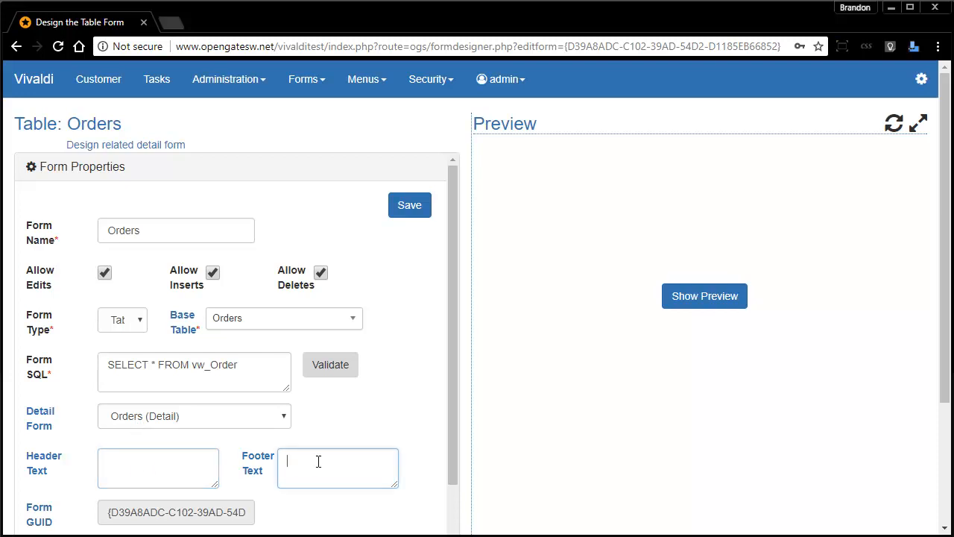
{"action": "type", "text": "<div></div>"}
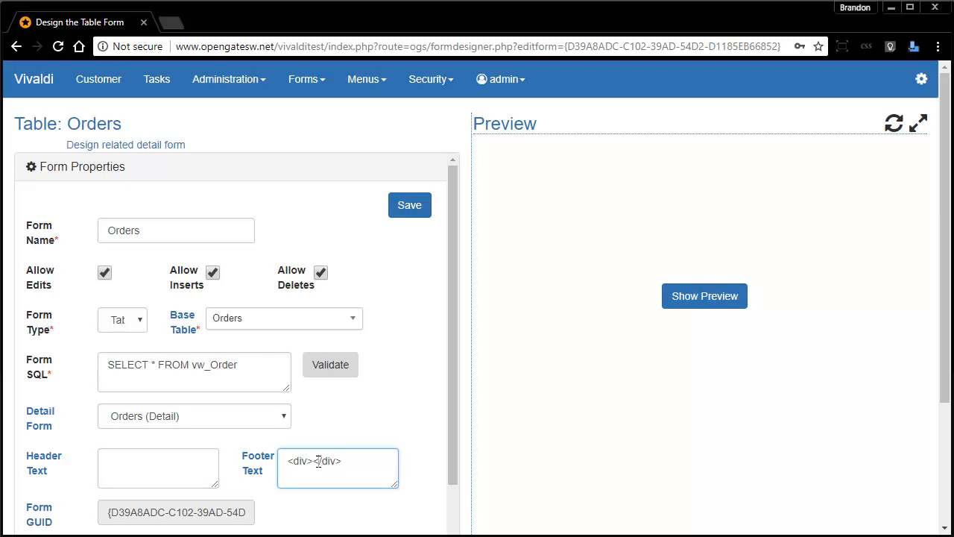
{"action": "type", "text": "Test Footer"}
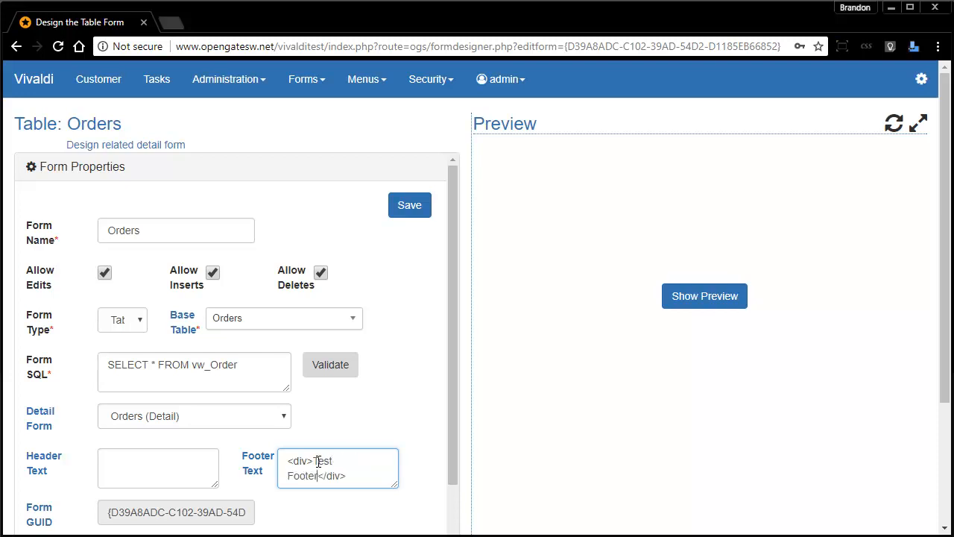
{"action": "scroll", "coordinate": [314, 470], "scroll_direction": "down", "scroll_amount": 1}
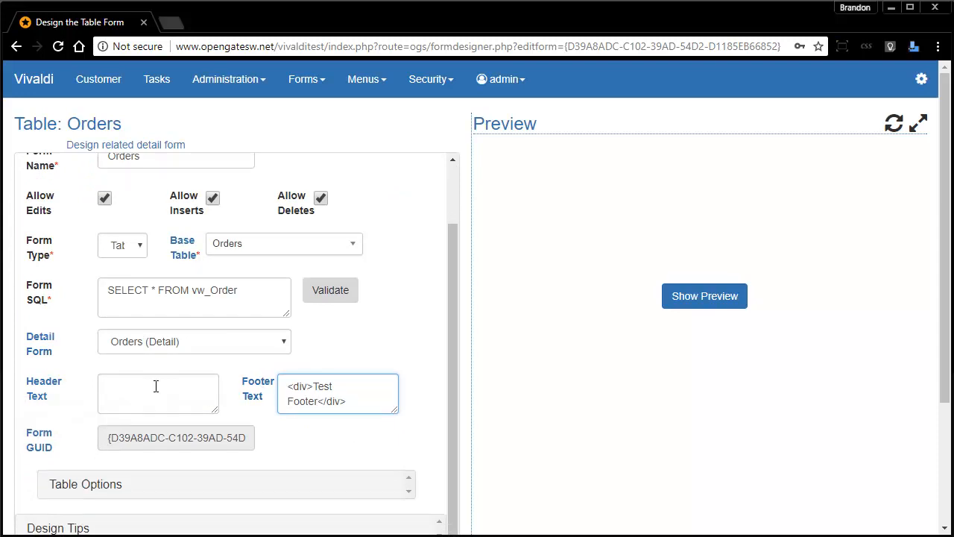
{"action": "left_click", "coordinate": [117, 388]}
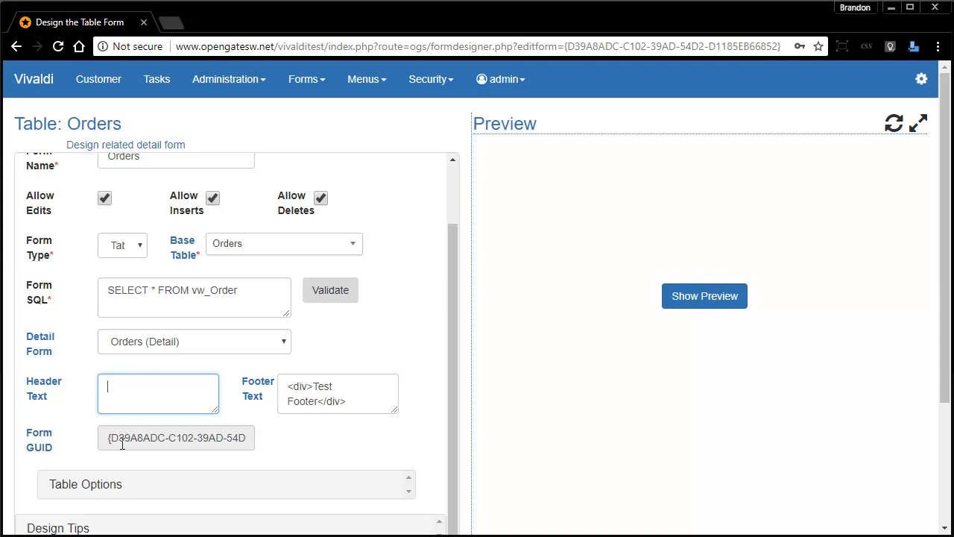
- Set Table Paging to 20 in the table options and save the form properties
{"action": "left_click", "coordinate": [60, 488]}
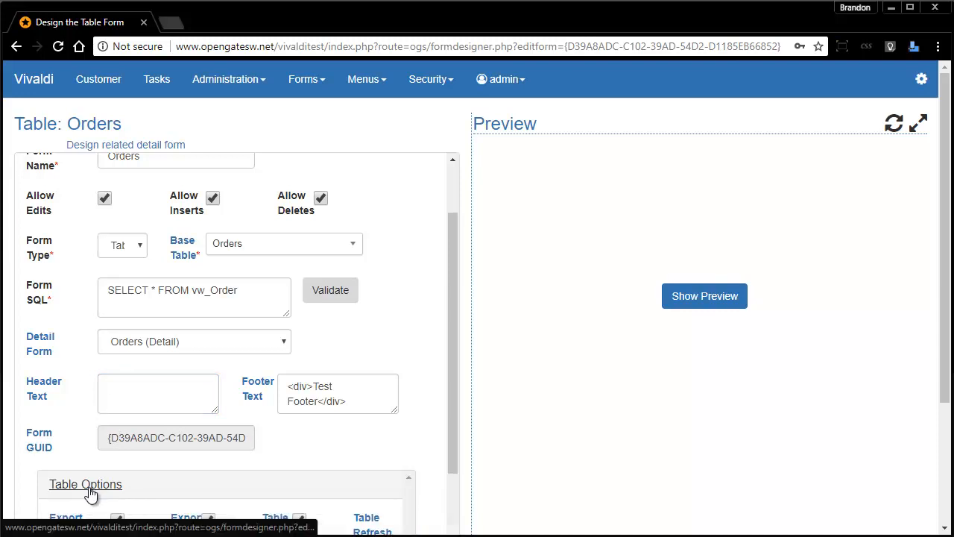
{"action": "scroll", "coordinate": [157, 457], "scroll_direction": "down", "scroll_amount": 2}
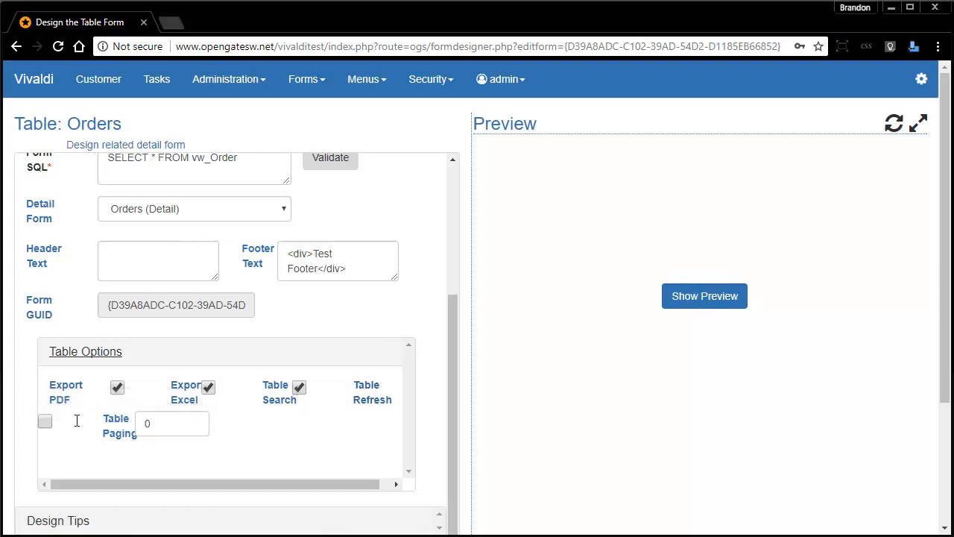
{"action": "double_click", "coordinate": [158, 425]}
{"action": "type", "text": "20"}
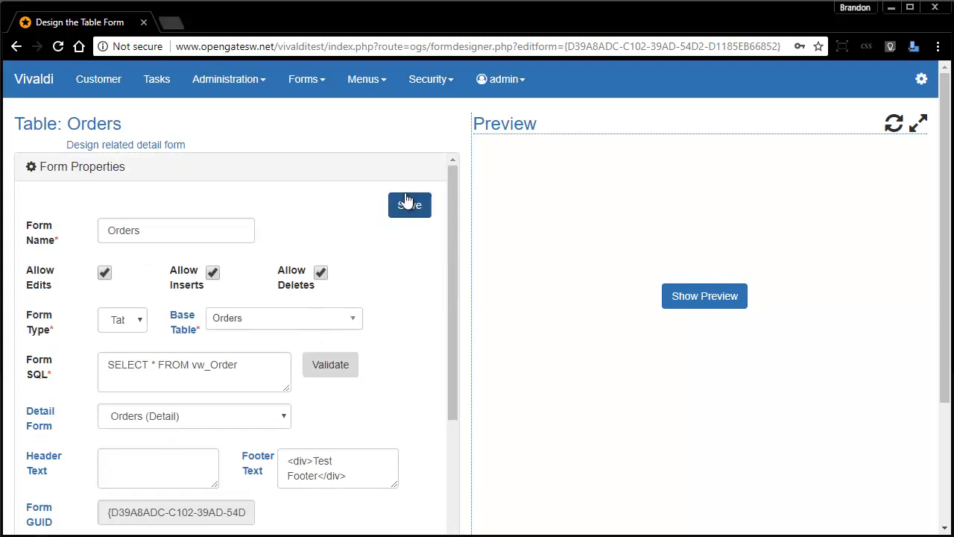
{"action": "left_click", "coordinate": [405, 204]}
{"action": "left_click", "coordinate": [112, 171]}
- Create a new form item with the caption Order Date, bound to the orderDate field
{"action": "left_click", "coordinate": [80, 201]}
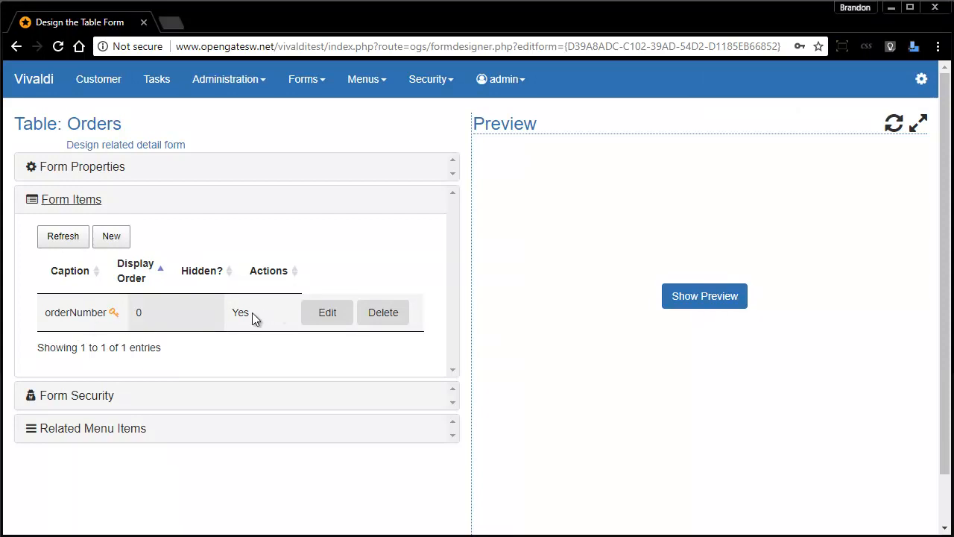
{"action": "left_click", "coordinate": [111, 239]}
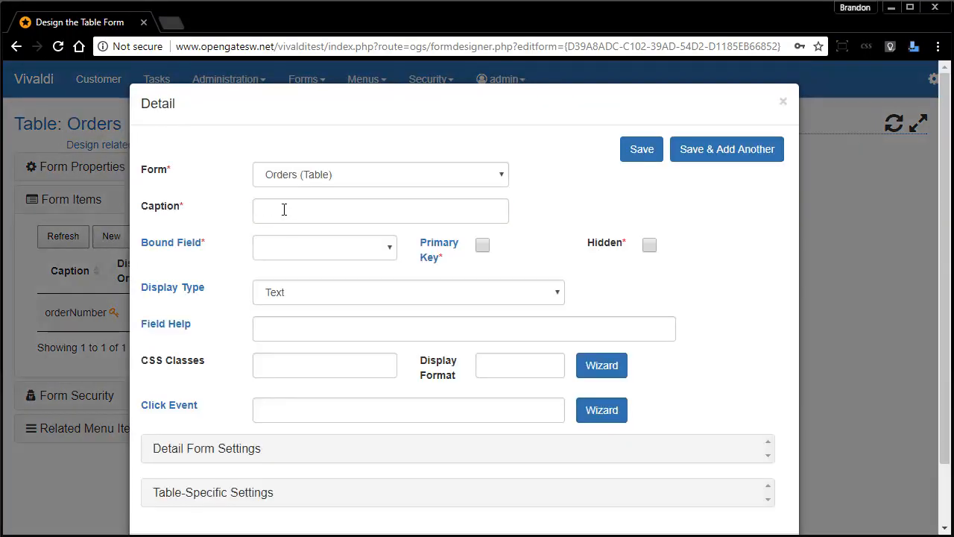
{"action": "left_click", "coordinate": [284, 209]}
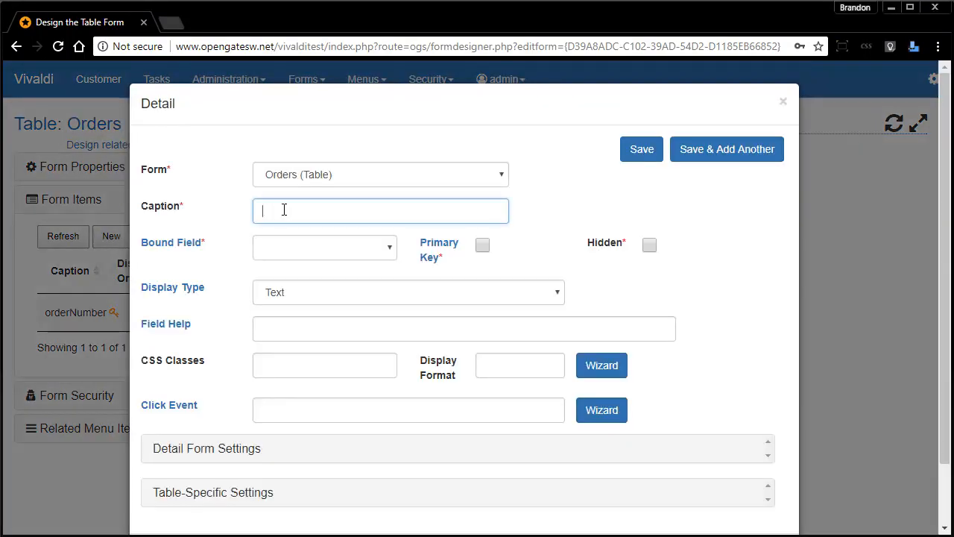
{"action": "type", "text": "Order Date"}
{"action": "left_click", "coordinate": [345, 247]}
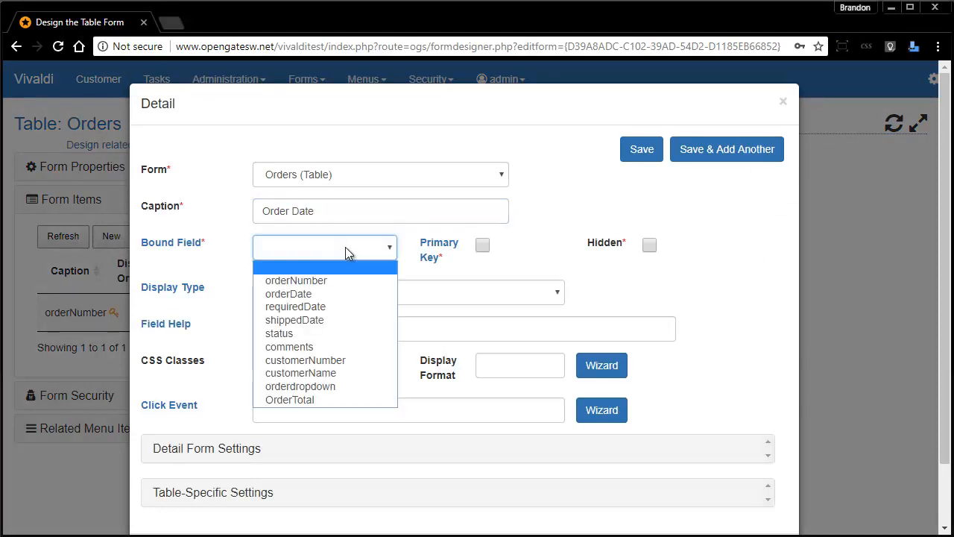
{"action": "left_click", "coordinate": [330, 292]}
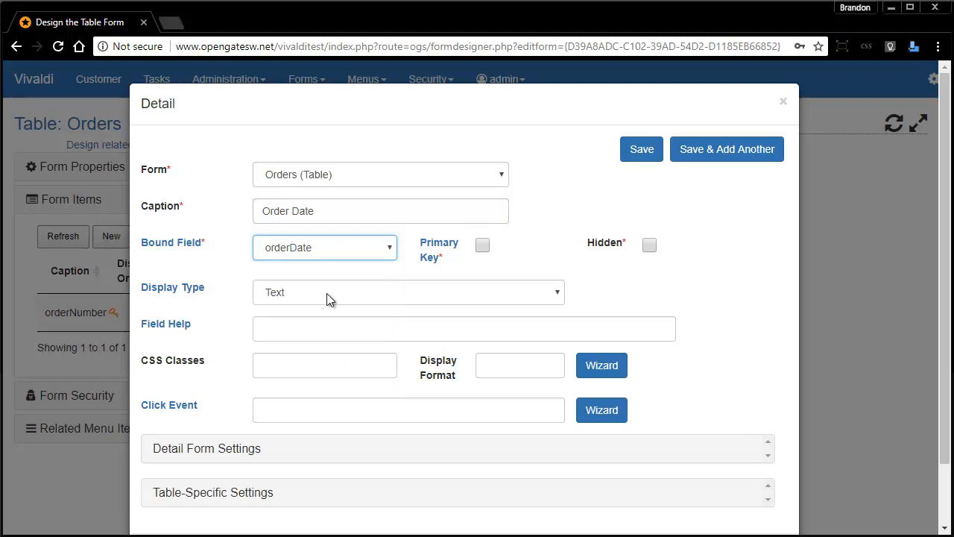
- Set the Order Date item's display type to Date
{"action": "left_click", "coordinate": [308, 290]}
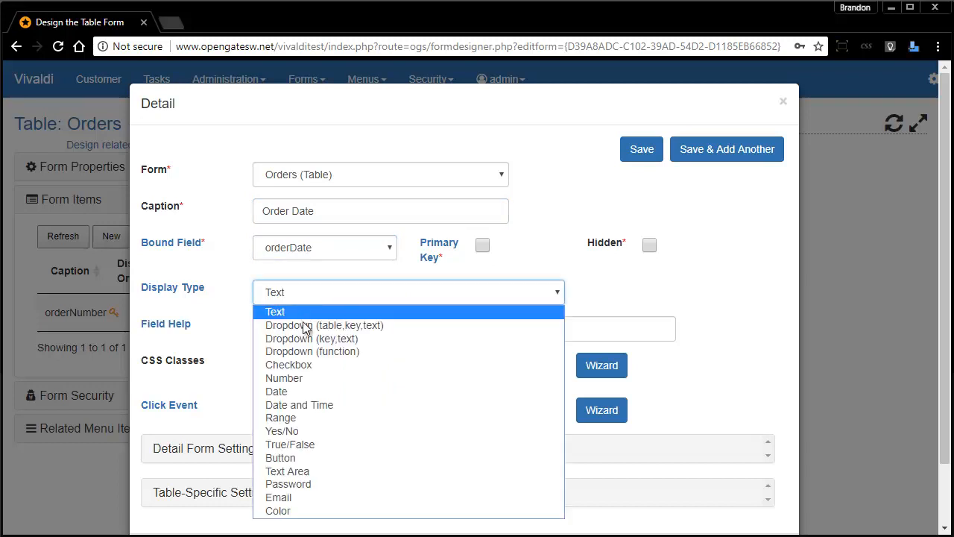
{"action": "left_click", "coordinate": [306, 395]}
{"action": "left_click", "coordinate": [422, 333]}
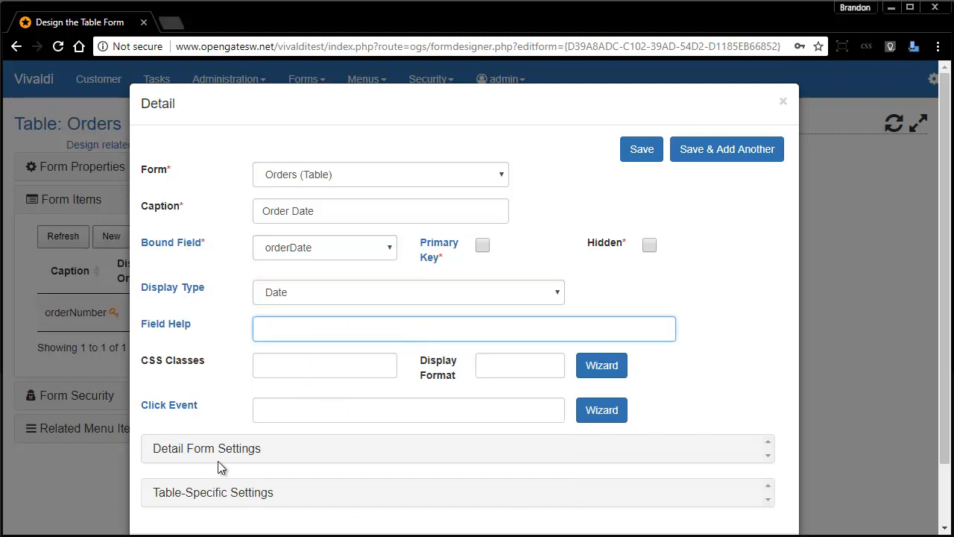
{"action": "left_click", "coordinate": [276, 373]}
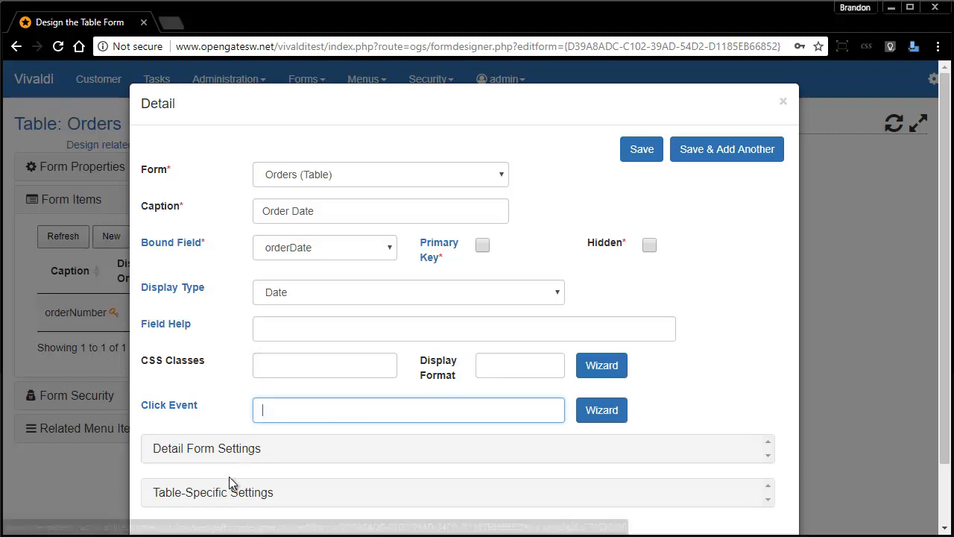
- Set the Order Date item's Column Display Order to 1 and Order By to 1 descending, and save it to add another item
{"action": "left_click", "coordinate": [206, 505]}
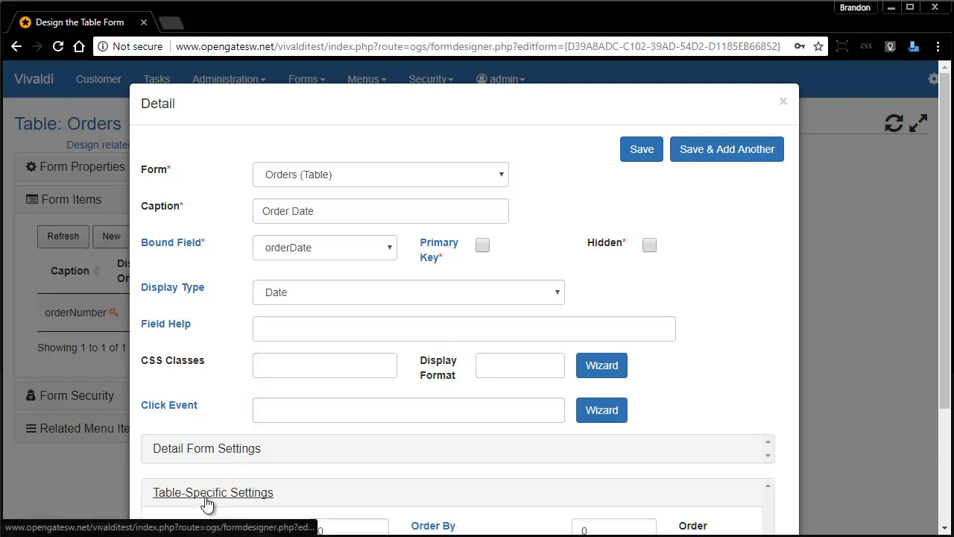
{"action": "scroll", "coordinate": [219, 472], "scroll_direction": "down", "scroll_amount": 1}
{"action": "left_click", "coordinate": [360, 456]}
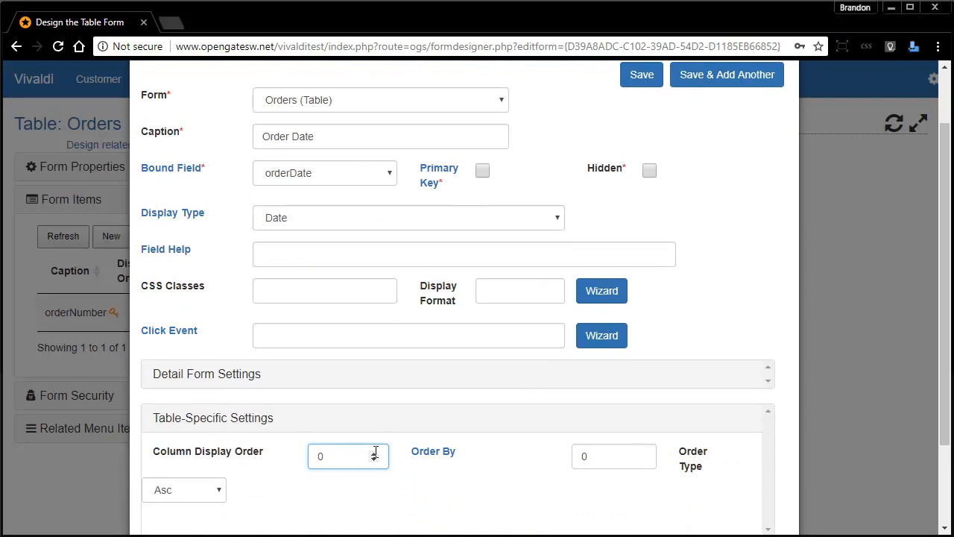
{"action": "left_click", "coordinate": [375, 453]}
{"action": "left_click", "coordinate": [600, 455]}
{"action": "left_click", "coordinate": [639, 453]}
{"action": "left_click", "coordinate": [212, 496]}
{"action": "left_click", "coordinate": [211, 522]}
{"action": "scroll", "coordinate": [362, 391], "scroll_direction": "up", "scroll_amount": 2}
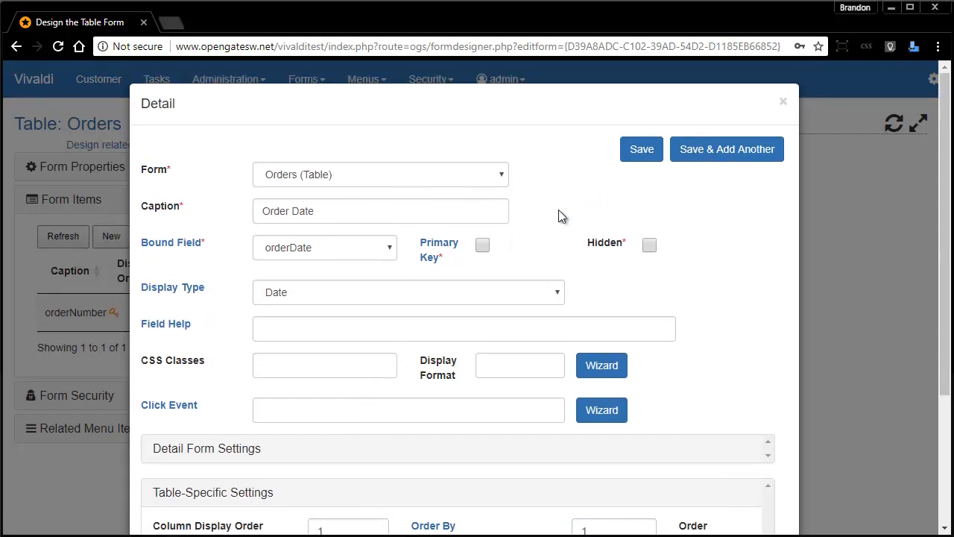
{"action": "left_click", "coordinate": [706, 152]}
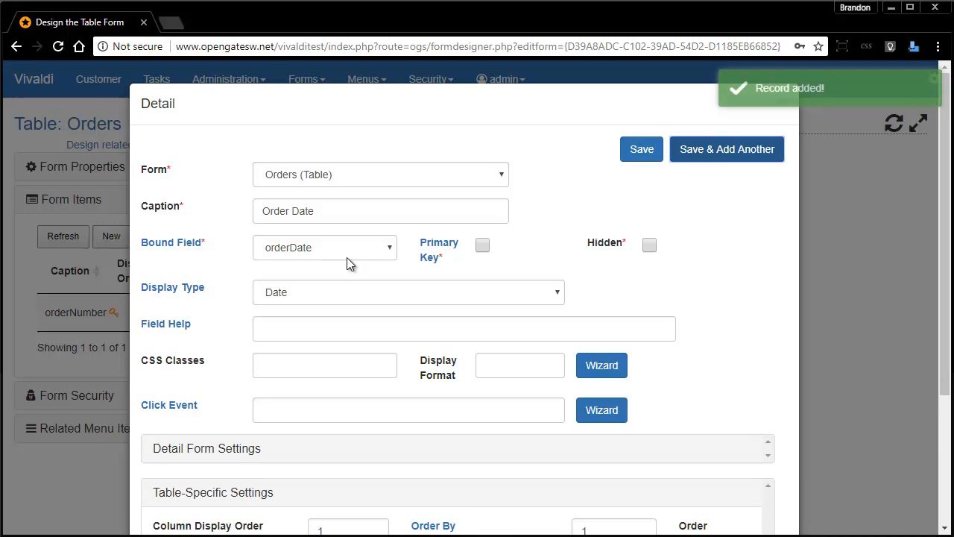
- Caption the new item Customer Name, bind it to the customerName field and set its display type to Text
{"action": "left_click_drag", "start_coordinate": [339, 206], "coordinate": [177, 177]}
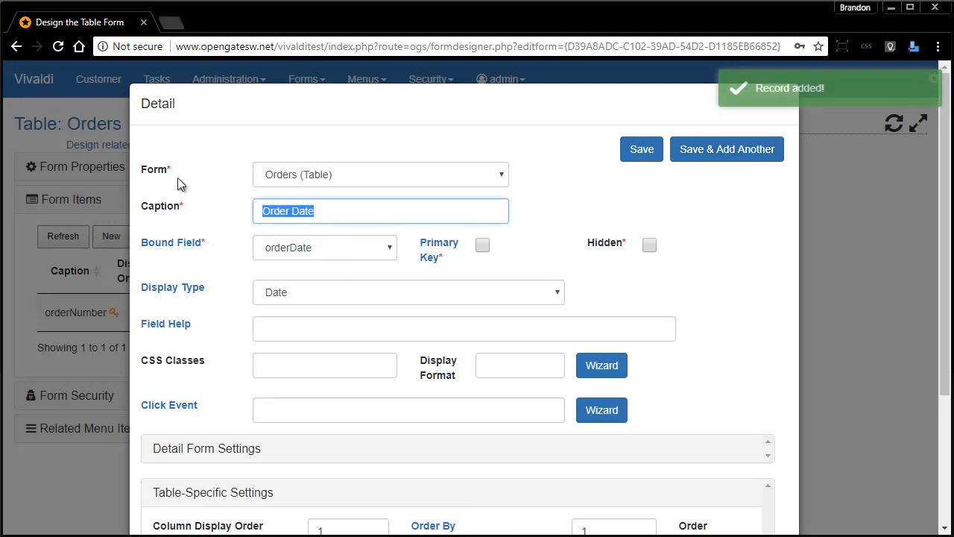
{"action": "type", "text": "Customer Name"}
{"action": "left_click", "coordinate": [292, 247]}
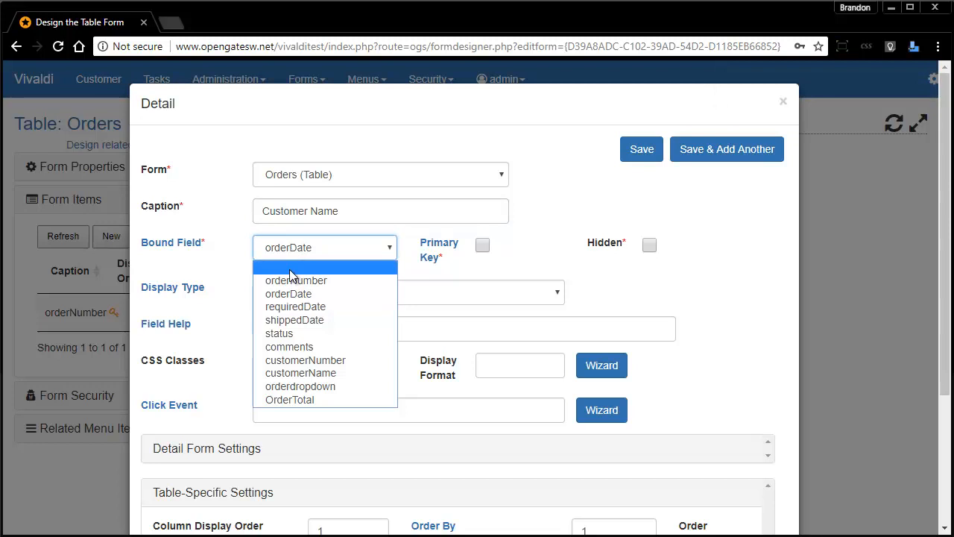
{"action": "left_click", "coordinate": [278, 360]}
{"action": "left_click", "coordinate": [278, 243]}
{"action": "left_click", "coordinate": [312, 371]}
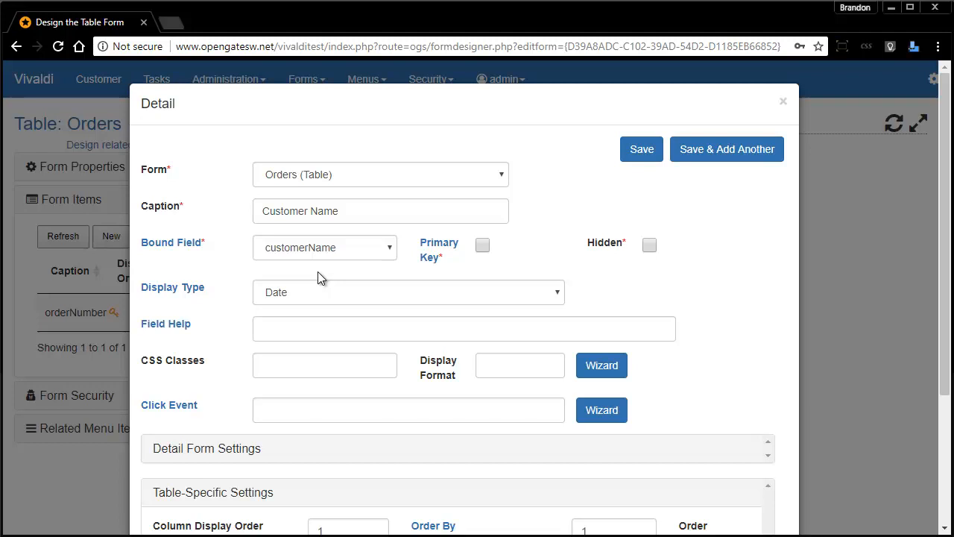
{"action": "left_click", "coordinate": [316, 299]}
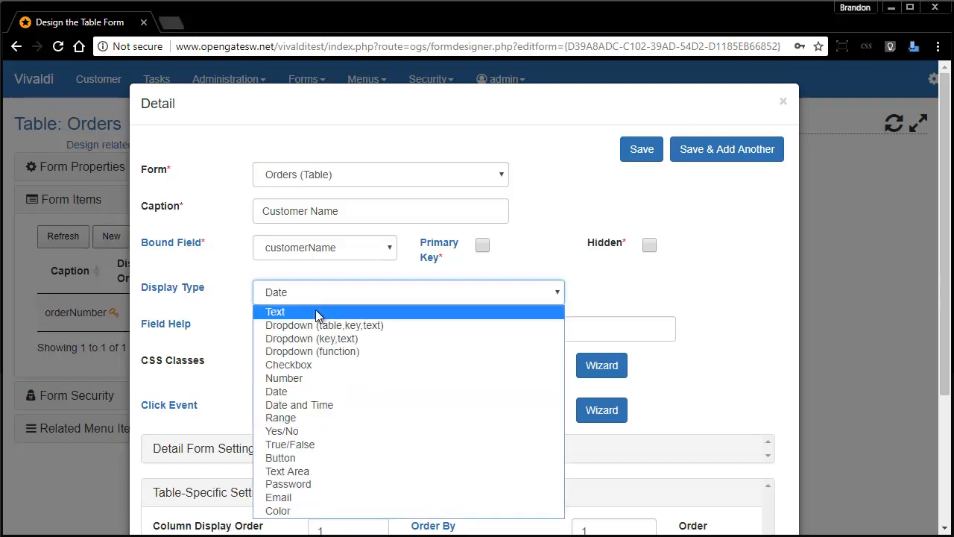
{"action": "left_click", "coordinate": [314, 310]}
- Set the Customer Name item's Column Display Order to 2 and Order By to 2 ascending, and save it
{"action": "scroll", "coordinate": [320, 373], "scroll_direction": "down", "scroll_amount": 3}
{"action": "left_click", "coordinate": [371, 341]}
{"action": "left_click", "coordinate": [373, 342]}
{"action": "left_click", "coordinate": [638, 344]}
{"action": "left_click", "coordinate": [641, 342]}
{"action": "left_click", "coordinate": [211, 377]}
{"action": "left_click", "coordinate": [185, 394]}
{"action": "scroll", "coordinate": [363, 394], "scroll_direction": "up", "scroll_amount": 3}
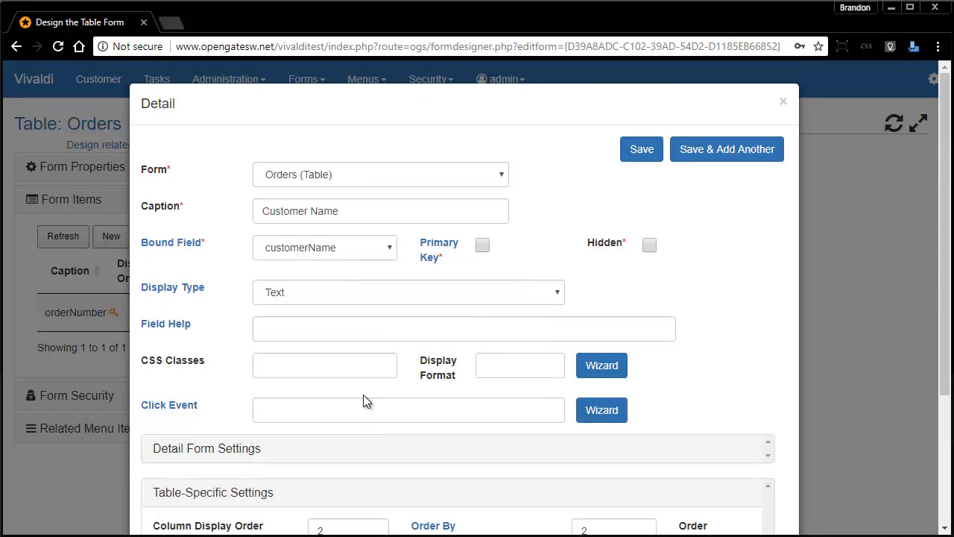
{"action": "left_click", "coordinate": [650, 155]}
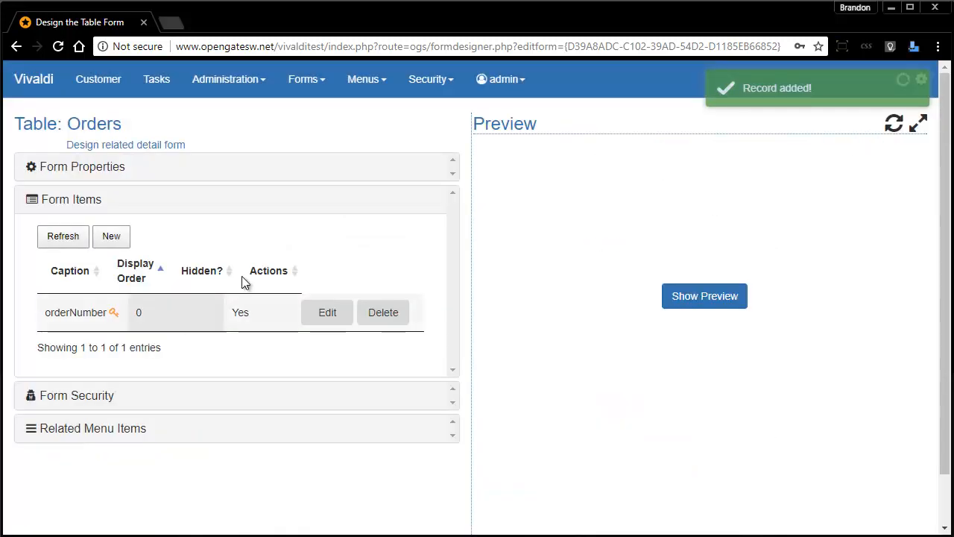
- Refresh the form items list and load the Orders table preview
{"action": "left_click", "coordinate": [70, 243]}
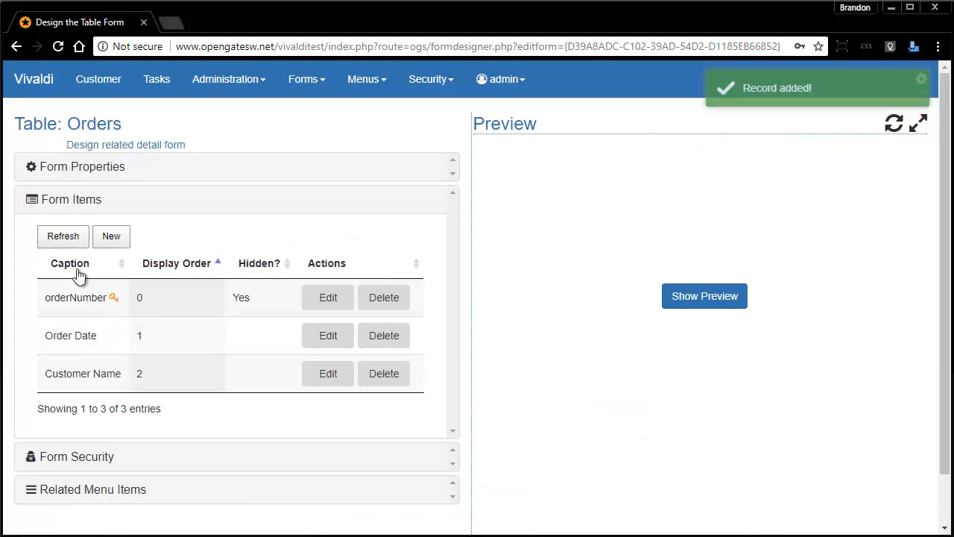
{"action": "left_click", "coordinate": [893, 125]}
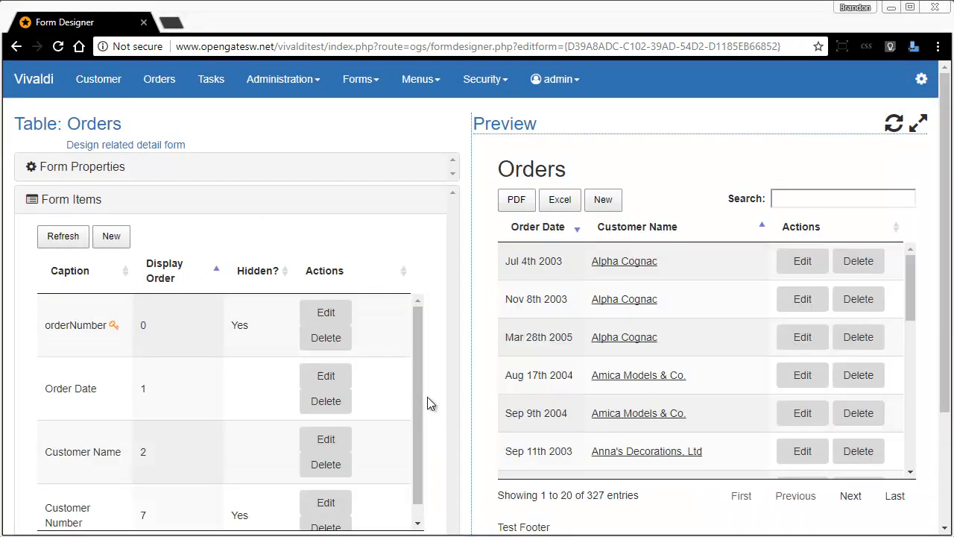
{"action": "left_click_drag", "start_coordinate": [243, 467], "coordinate": [241, 377]}
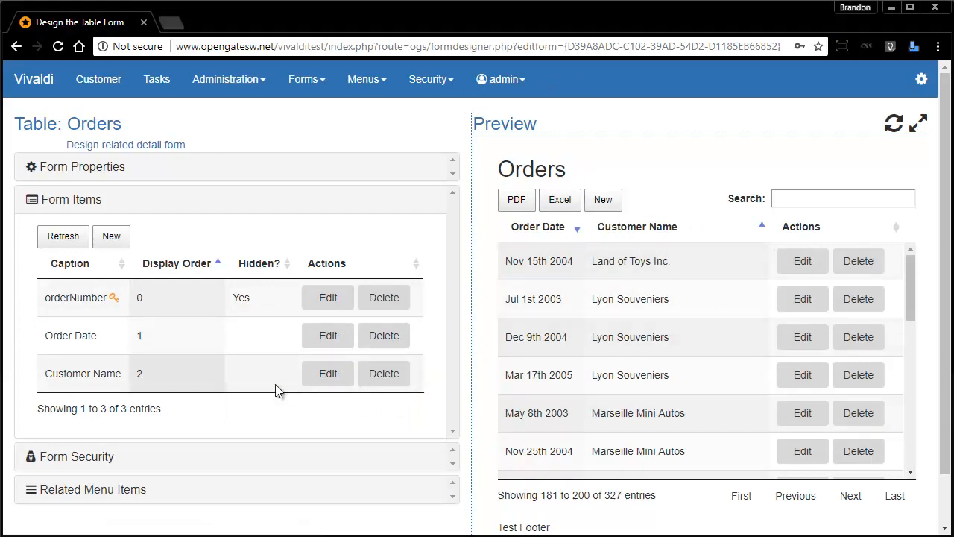
- Open the Click Event Wizard for the Customer Name item and choose customerNumber as the field to drill by
{"action": "left_click", "coordinate": [325, 375]}
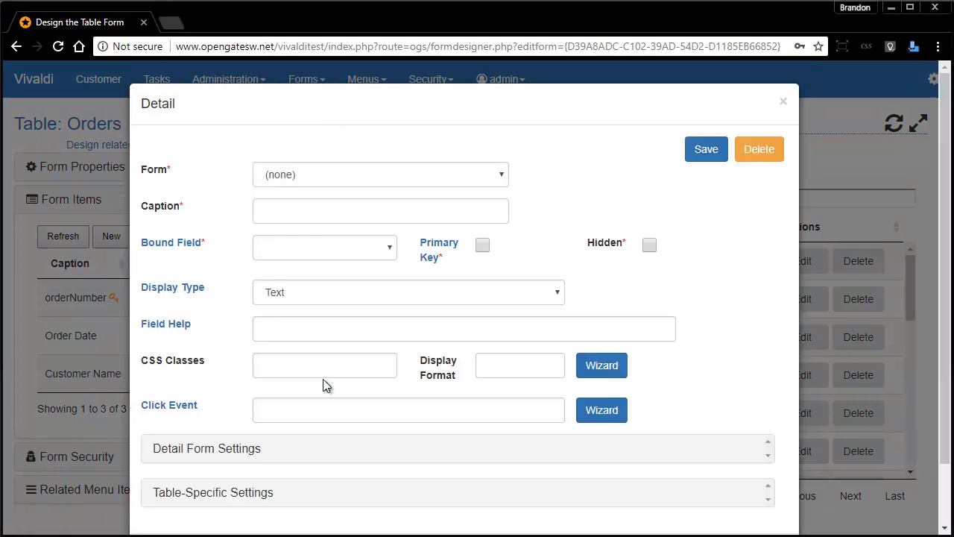
{"action": "left_click", "coordinate": [602, 411]}
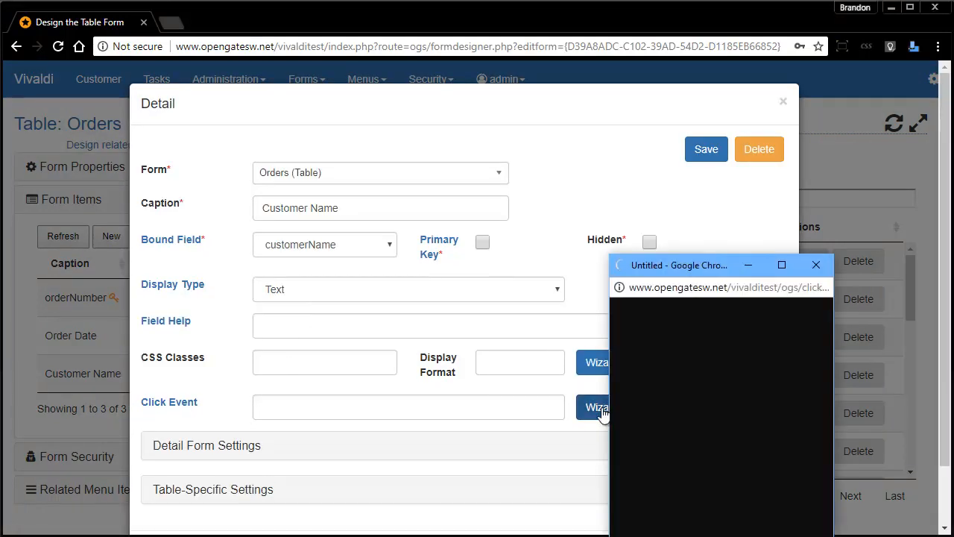
{"action": "left_click_drag", "start_coordinate": [673, 264], "coordinate": [398, 138]}
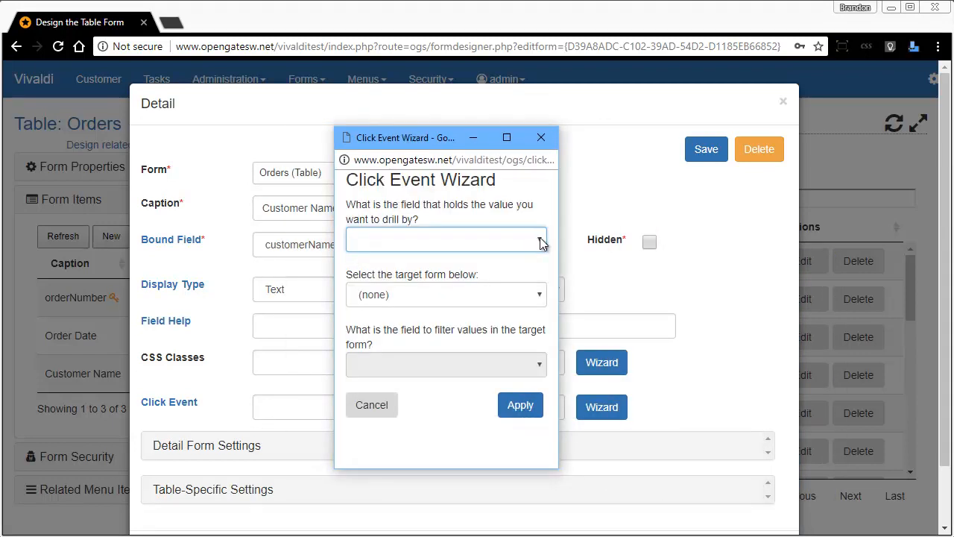
{"action": "left_click", "coordinate": [540, 241]}
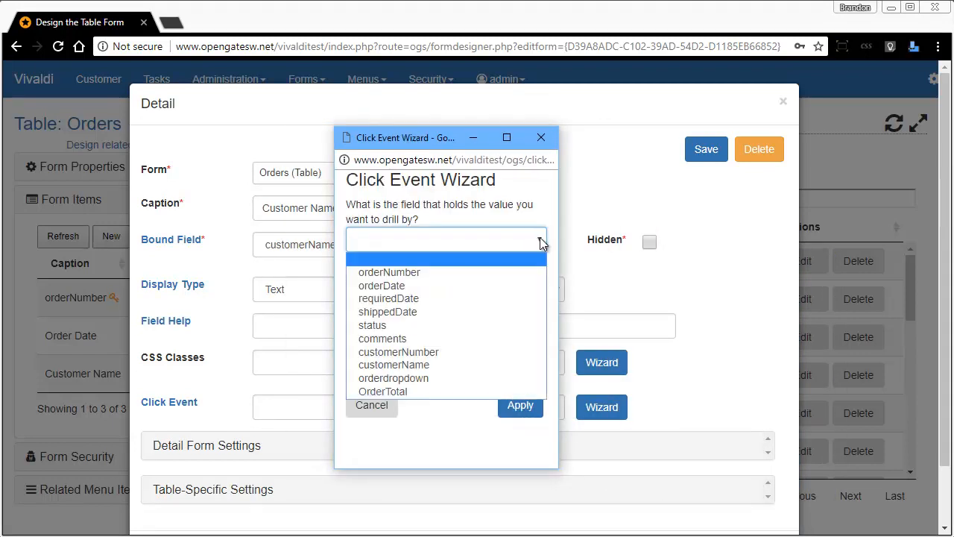
{"action": "left_click", "coordinate": [396, 356]}
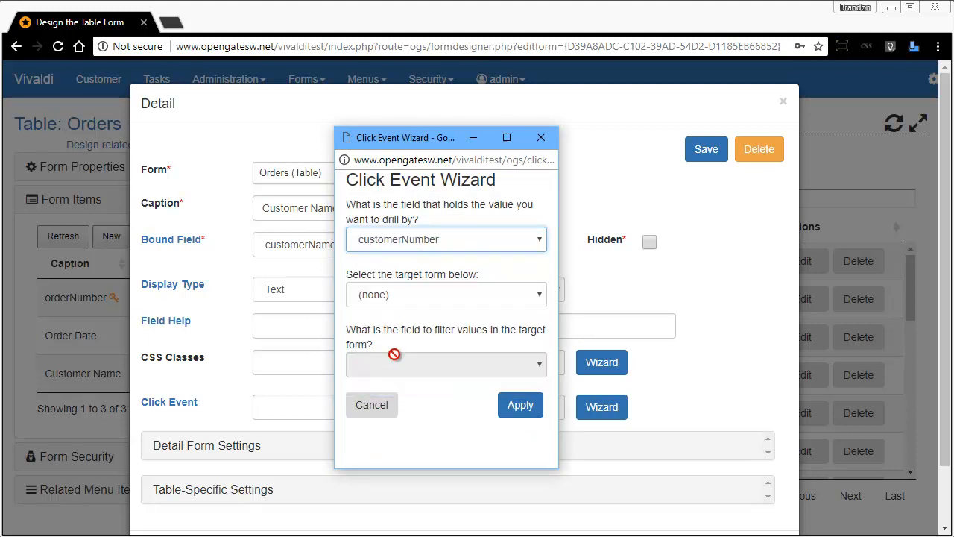
- Set the click event's target form to Customer (Detail), filtered by customerNumber, and apply it
{"action": "left_click", "coordinate": [397, 296]}
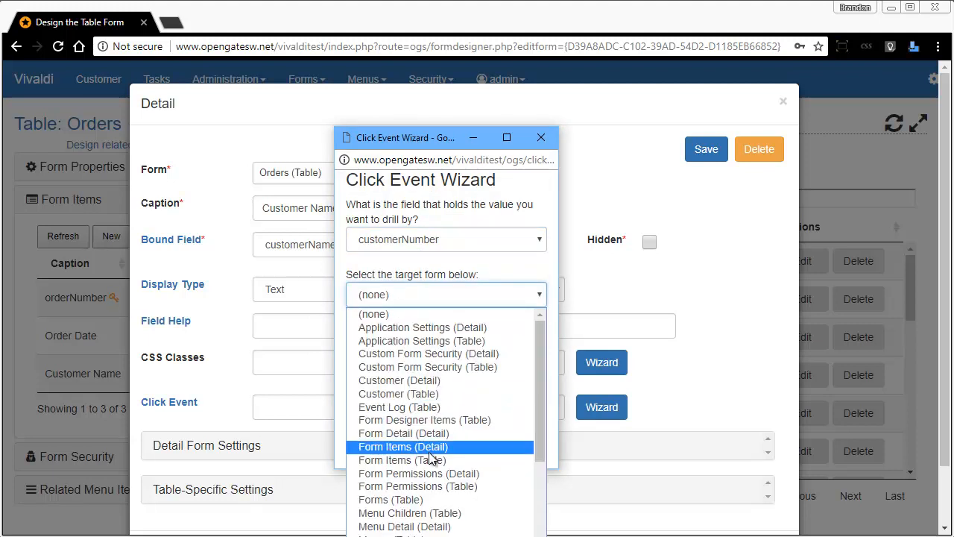
{"action": "scroll", "coordinate": [440, 450], "scroll_direction": "down", "scroll_amount": 4}
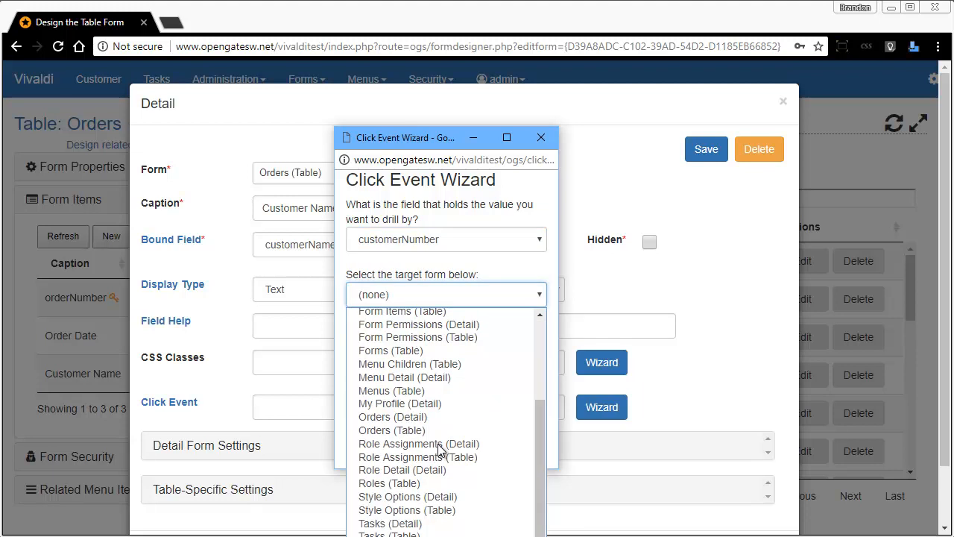
{"action": "scroll", "coordinate": [440, 450], "scroll_direction": "up", "scroll_amount": 4}
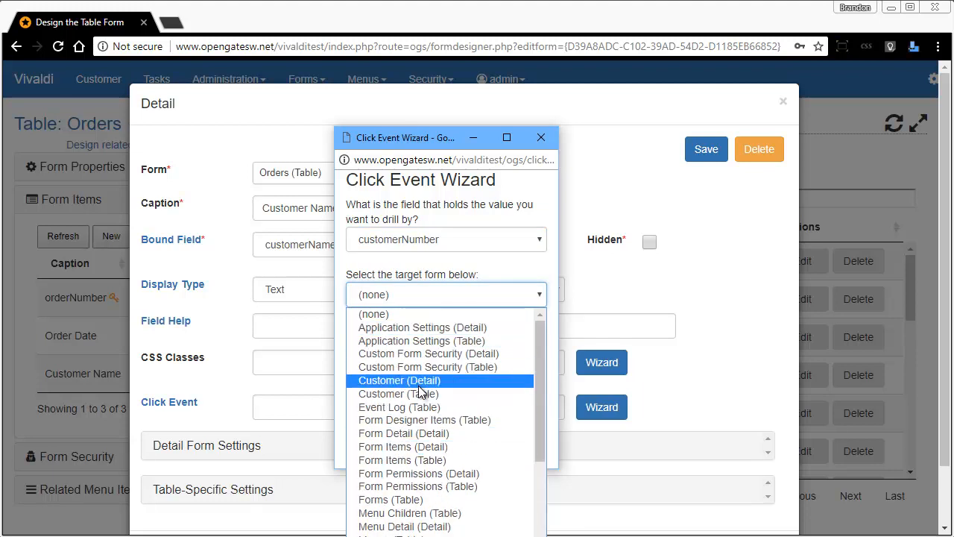
{"action": "left_click", "coordinate": [421, 382]}
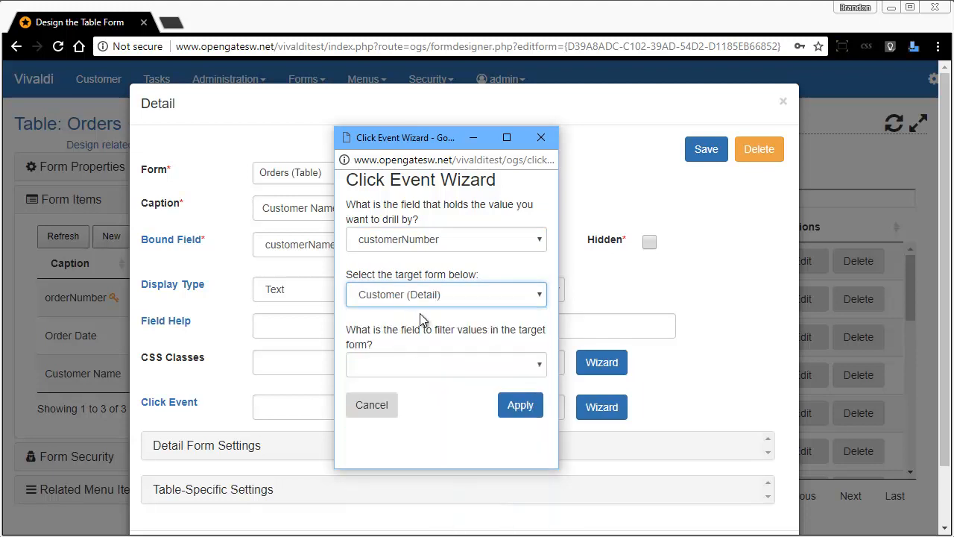
{"action": "left_click", "coordinate": [448, 364]}
{"action": "left_click", "coordinate": [443, 398]}
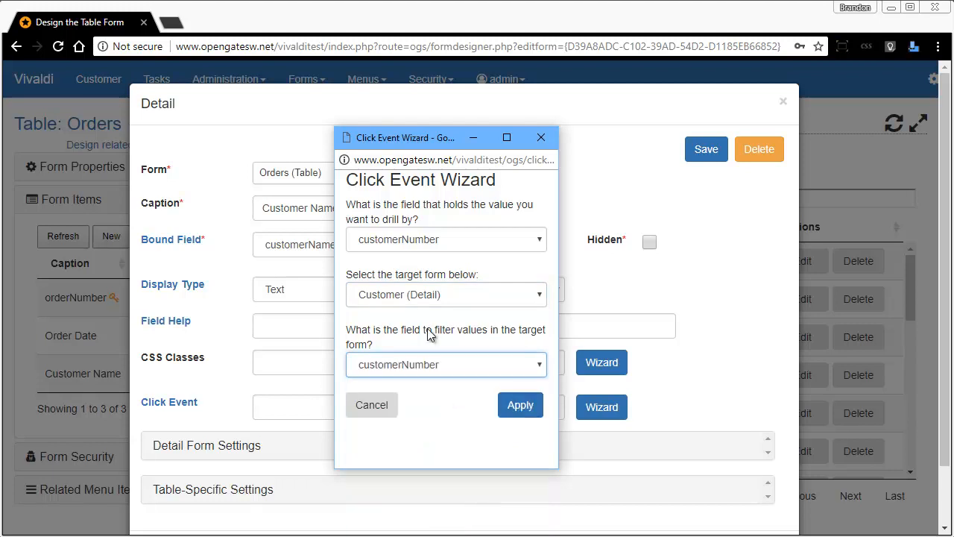
{"action": "left_click", "coordinate": [518, 406]}
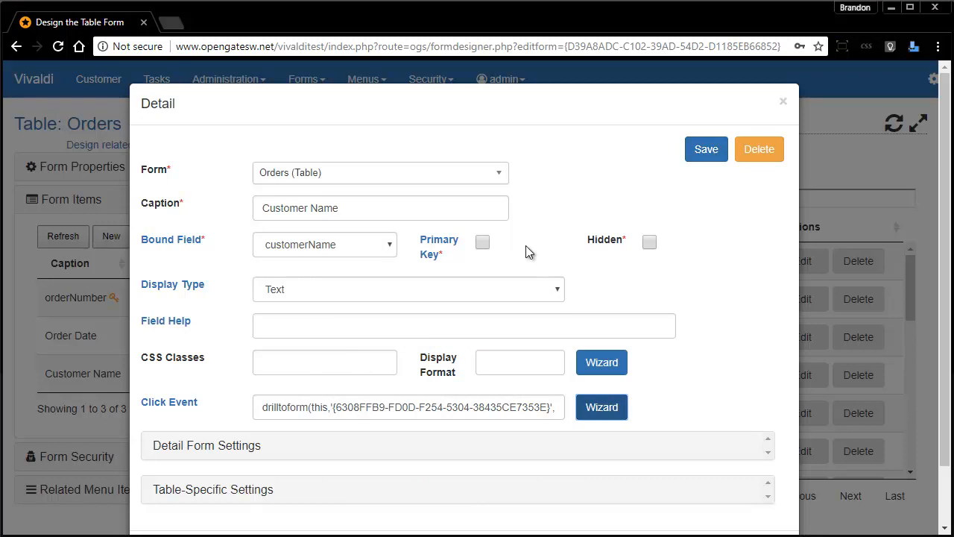
- Assign the CSS class tablelink to the Customer Name item and save the item
{"action": "left_click", "coordinate": [341, 364]}
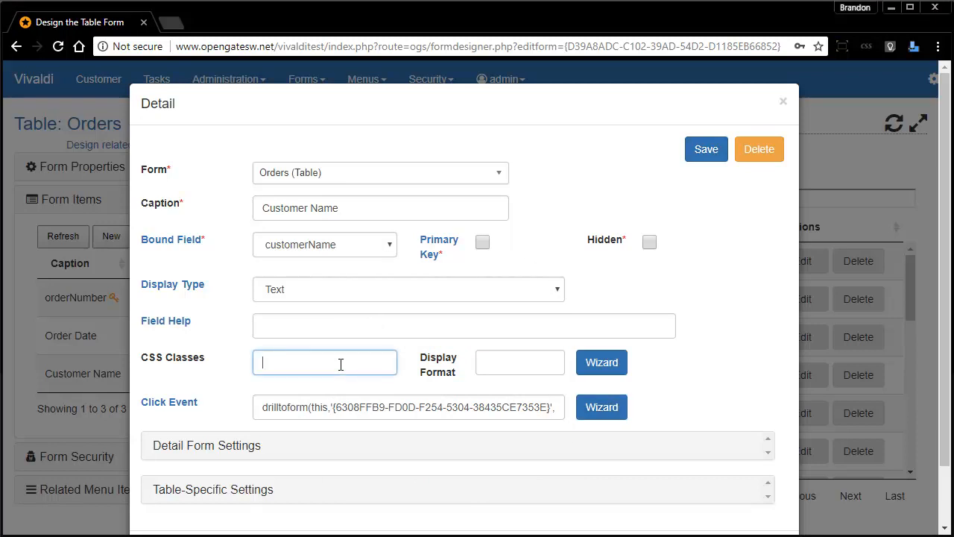
{"action": "type", "text": "tablelink"}
{"action": "left_click", "coordinate": [703, 149]}
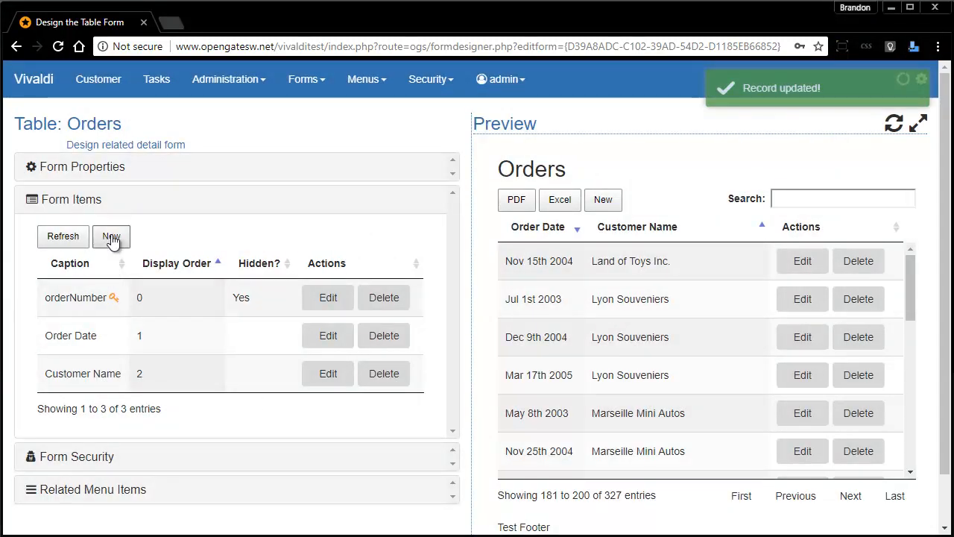
- Create a new hidden form item captioned Customer Number, bound to the customerNumber field
{"action": "left_click", "coordinate": [111, 236]}
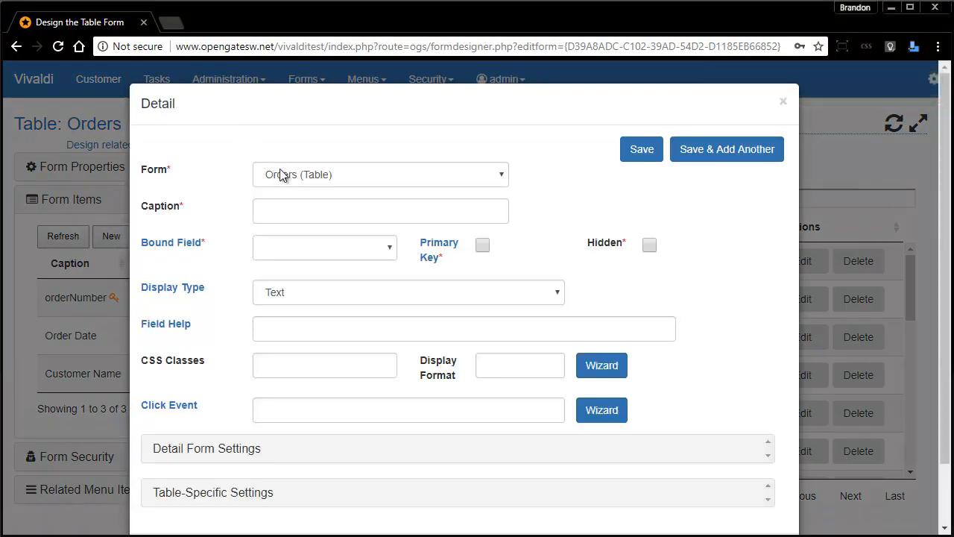
{"action": "left_click", "coordinate": [284, 238]}
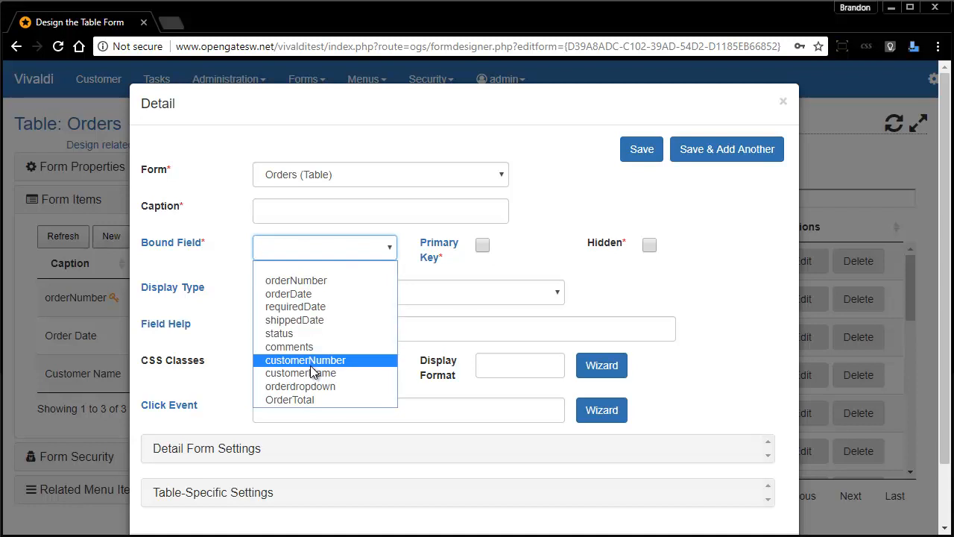
{"action": "left_click", "coordinate": [319, 362]}
{"action": "left_click", "coordinate": [304, 208]}
{"action": "type", "text": "Customer Nu"}
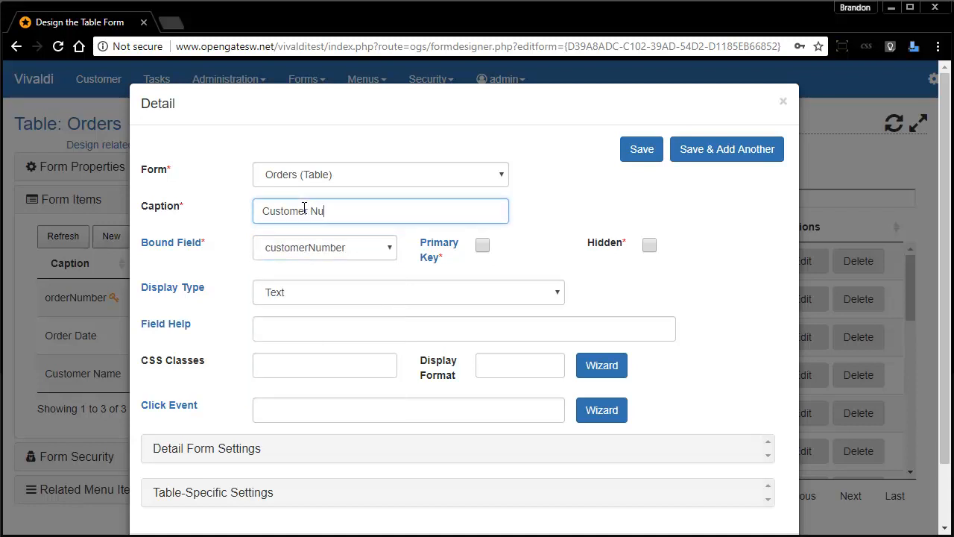
{"action": "left_click", "coordinate": [649, 246]}
- Set the Customer Number item's Column Display Order to 7 and save the item
{"action": "left_click", "coordinate": [261, 490]}
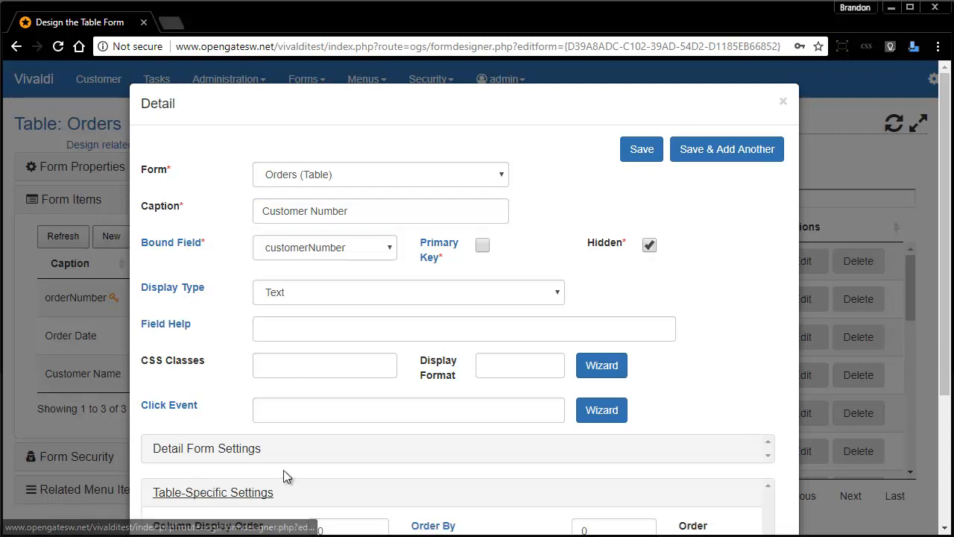
{"action": "scroll", "coordinate": [283, 470], "scroll_direction": "down", "scroll_amount": 2}
{"action": "left_click", "coordinate": [372, 378]}
{"action": "left_click", "coordinate": [372, 379]}
{"action": "left_click", "coordinate": [373, 379]}
{"action": "left_click", "coordinate": [374, 378]}
{"action": "left_click", "coordinate": [374, 378]}
{"action": "scroll", "coordinate": [448, 422], "scroll_direction": "up", "scroll_amount": 2}
{"action": "left_click", "coordinate": [646, 151]}
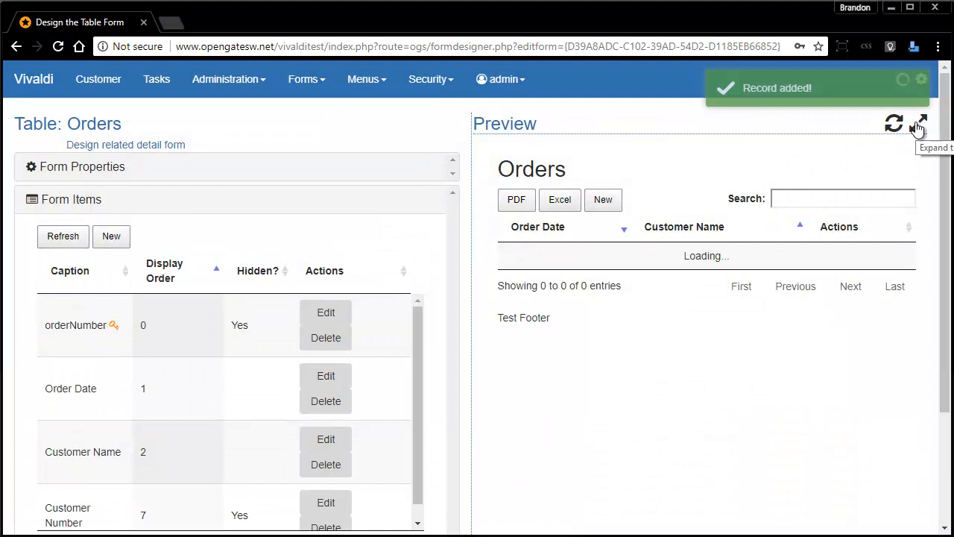
- Expand the Orders preview and test the drill-through link of an Alpha Cognac order
{"action": "left_click", "coordinate": [918, 124]}
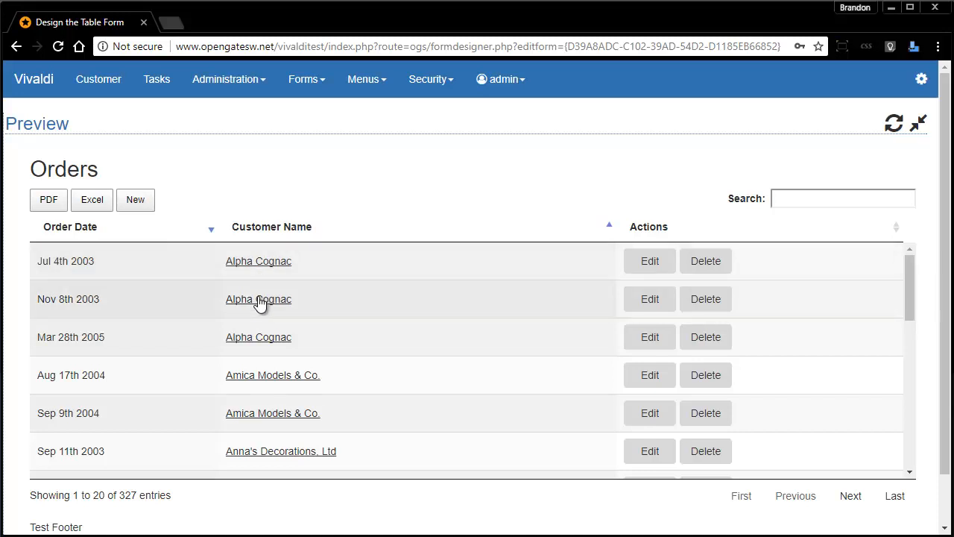
{"action": "left_click", "coordinate": [258, 340]}
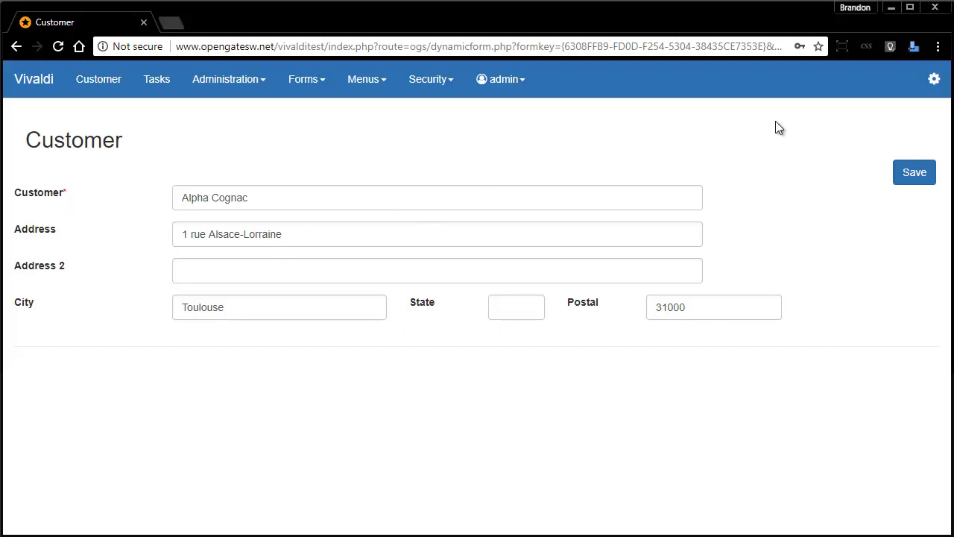
- Open the Customer form in the Form Designer and examine the Customer item's display type options and detail form settings
{"action": "left_click", "coordinate": [935, 82]}
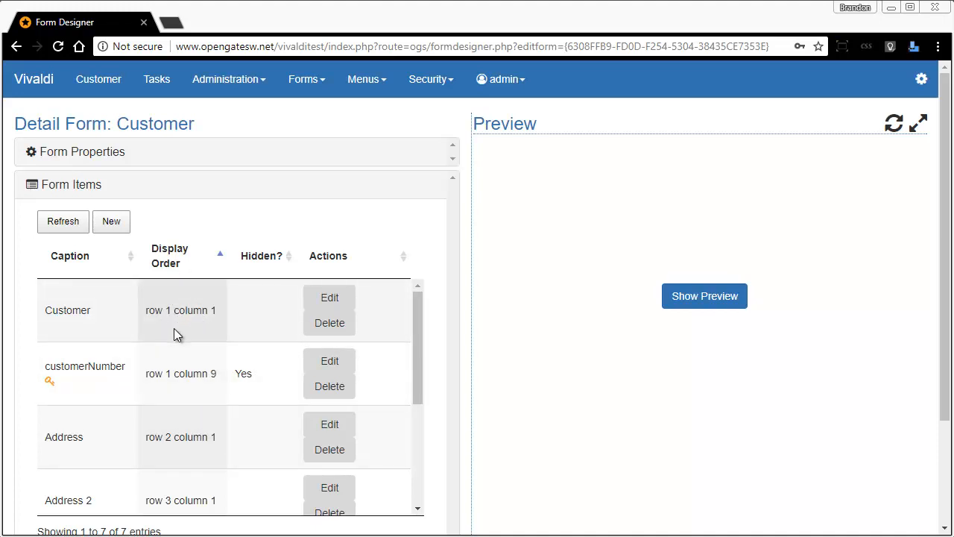
{"action": "left_click", "coordinate": [319, 299]}
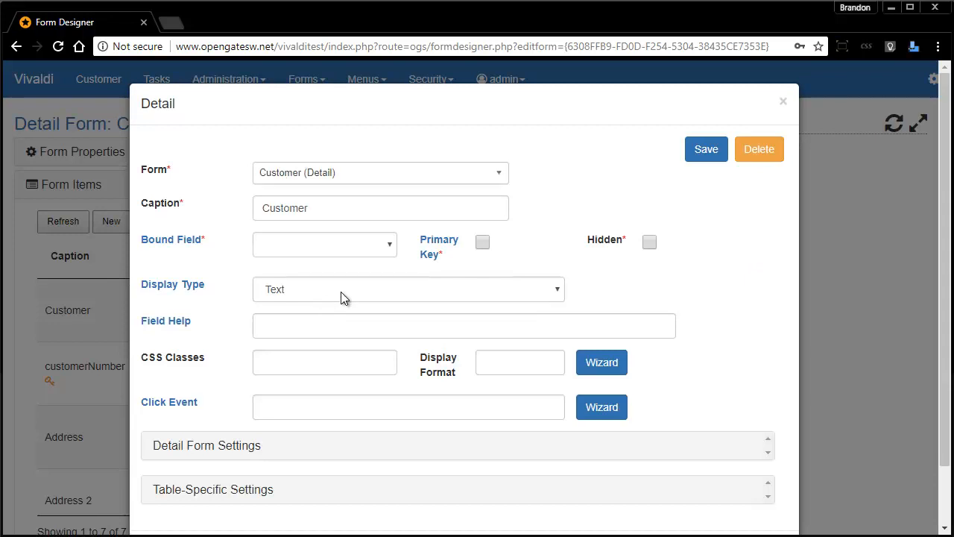
{"action": "left_click", "coordinate": [343, 297]}
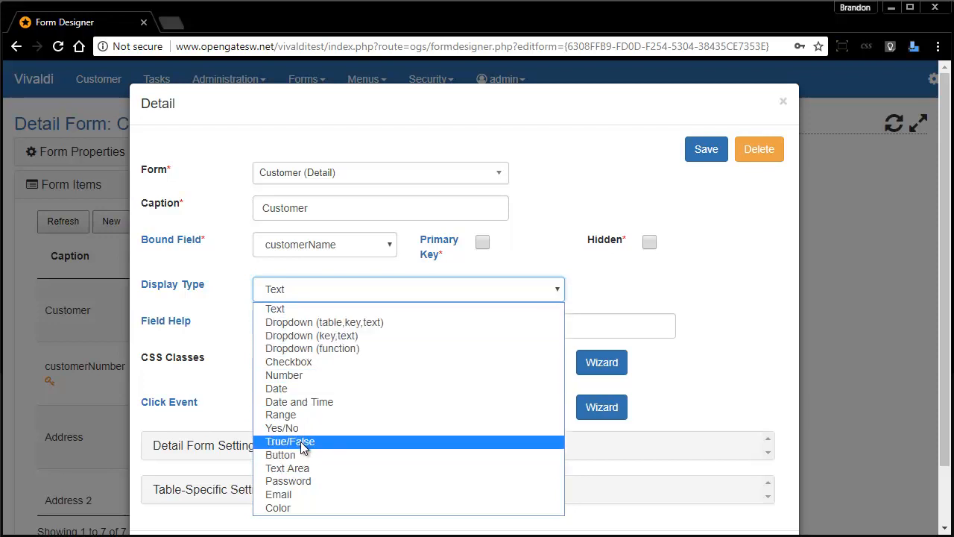
{"action": "left_click", "coordinate": [651, 273]}
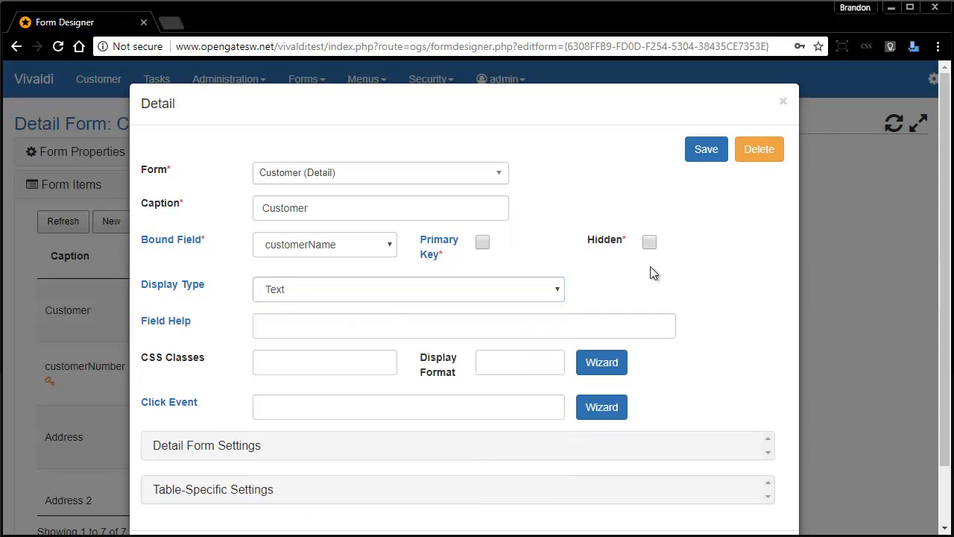
{"action": "left_click", "coordinate": [214, 445]}
{"action": "scroll", "coordinate": [214, 447], "scroll_direction": "down", "scroll_amount": 3}
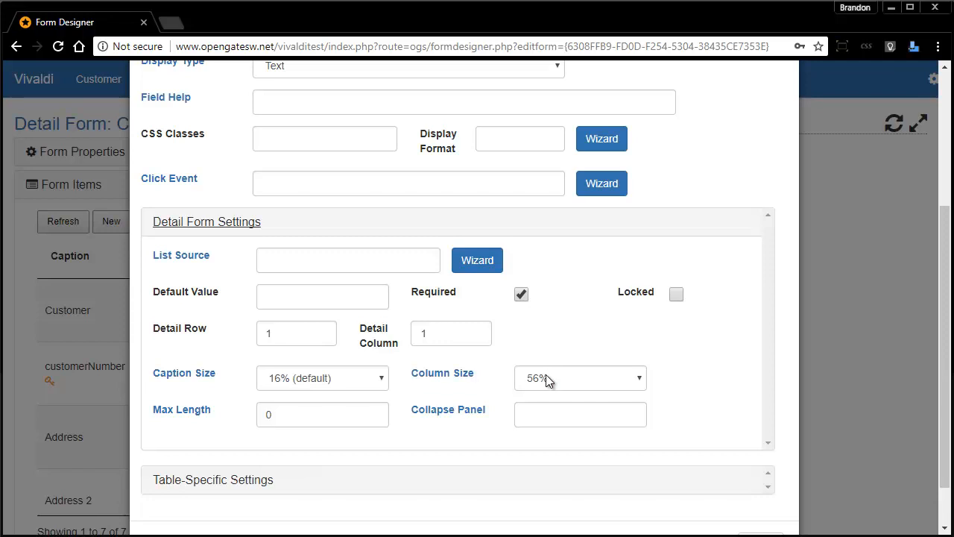
{"action": "left_click", "coordinate": [564, 416]}
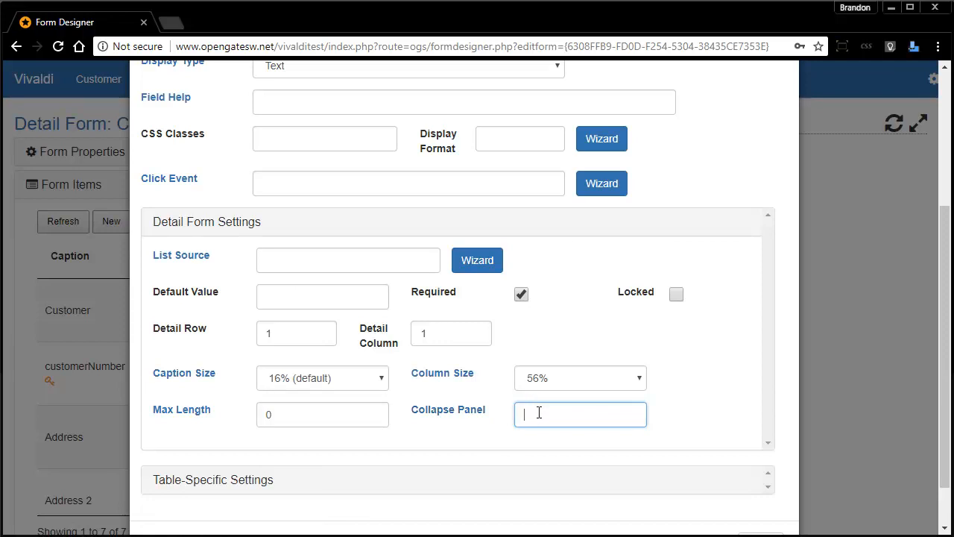
{"action": "scroll", "coordinate": [551, 416], "scroll_direction": "up", "scroll_amount": 2}
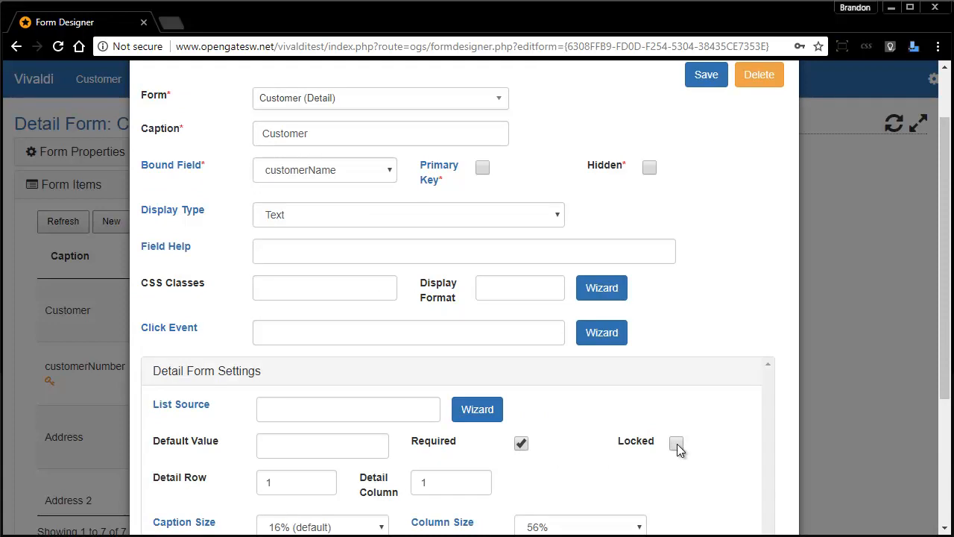
{"action": "scroll", "coordinate": [678, 449], "scroll_direction": "up", "scroll_amount": 1}
{"action": "left_click", "coordinate": [782, 105]}
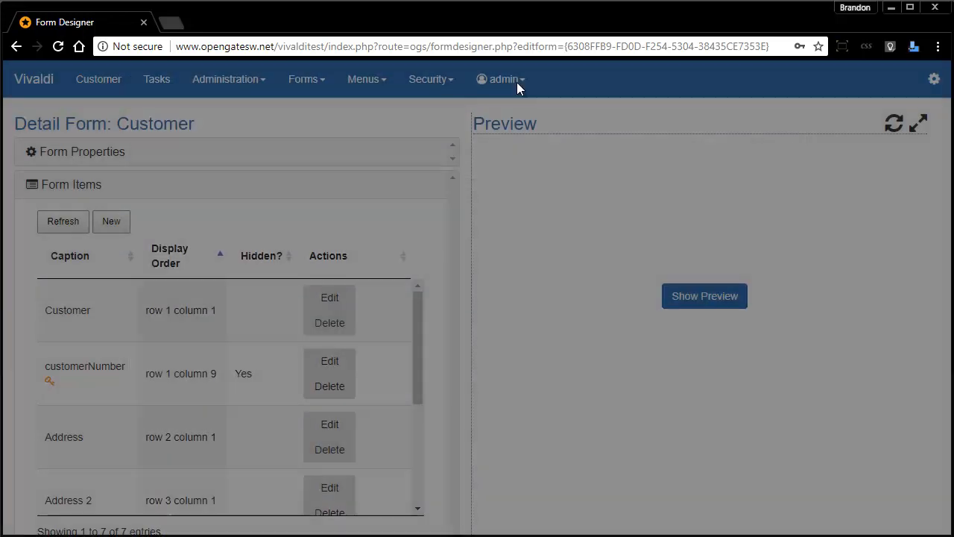
- Start a new Customer form item bound to the country field and captioned Country
{"action": "scroll", "coordinate": [225, 445], "scroll_direction": "down", "scroll_amount": 3}
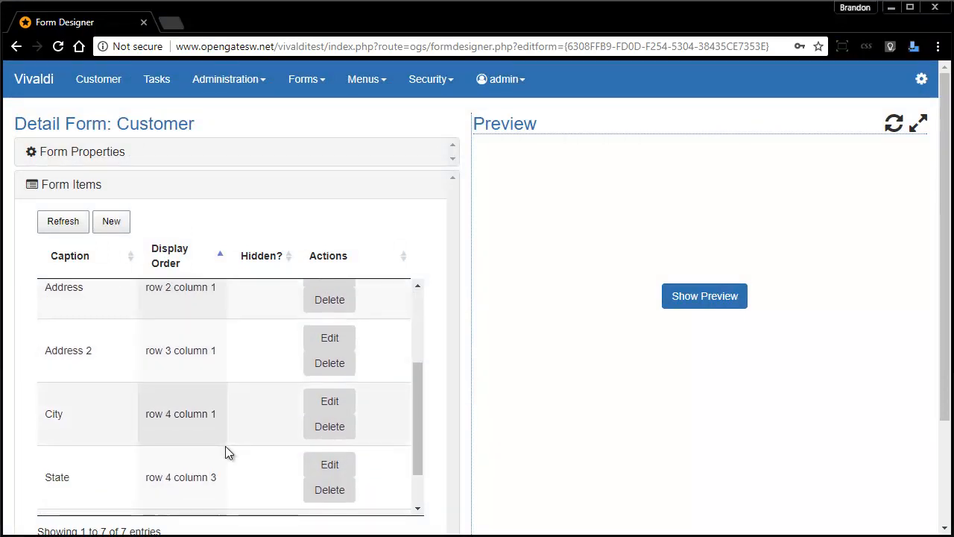
{"action": "left_click", "coordinate": [101, 220]}
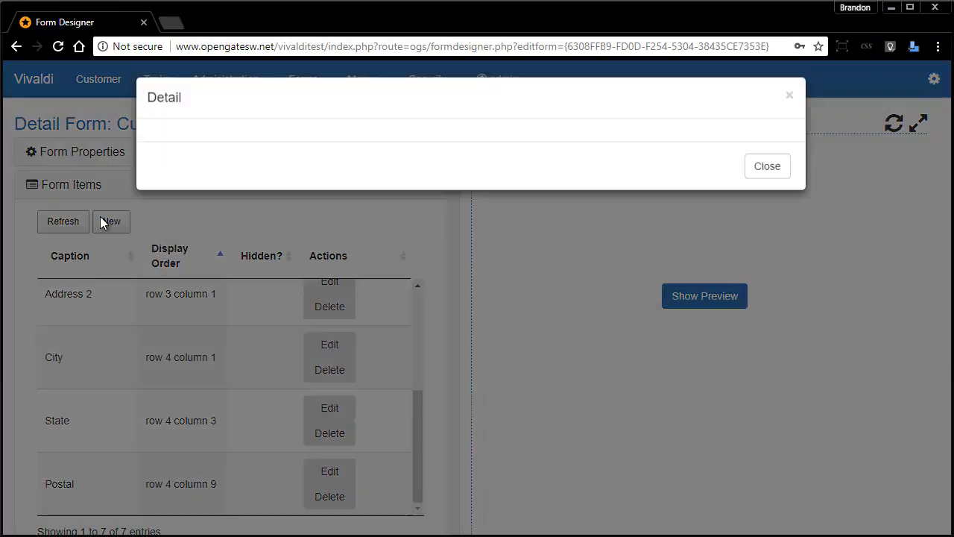
{"action": "left_click", "coordinate": [291, 249]}
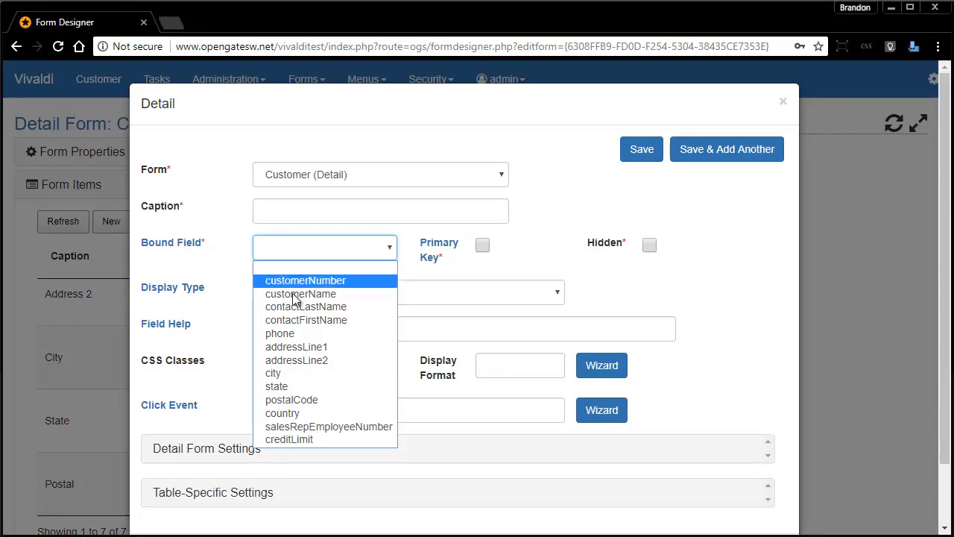
{"action": "left_click", "coordinate": [317, 413]}
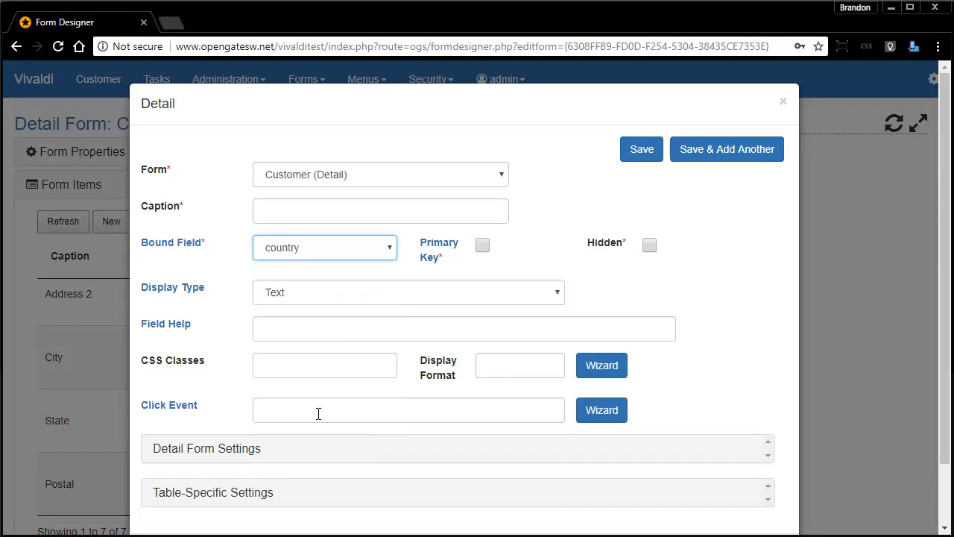
{"action": "left_click", "coordinate": [360, 212]}
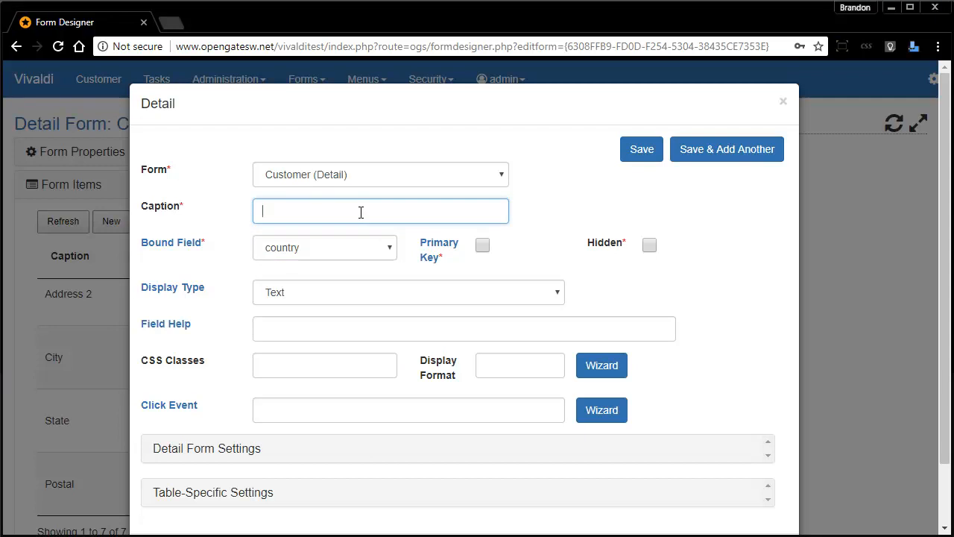
{"action": "type", "text": "Count"}
{"action": "type", "text": "rty"}
{"action": "key", "text": "BackSpace"}
{"action": "key", "text": "BackSpace"}
{"action": "type", "text": "y"}
- Set the Country item's display type to Dropdown (table,key,text)
{"action": "left_click", "coordinate": [326, 288]}
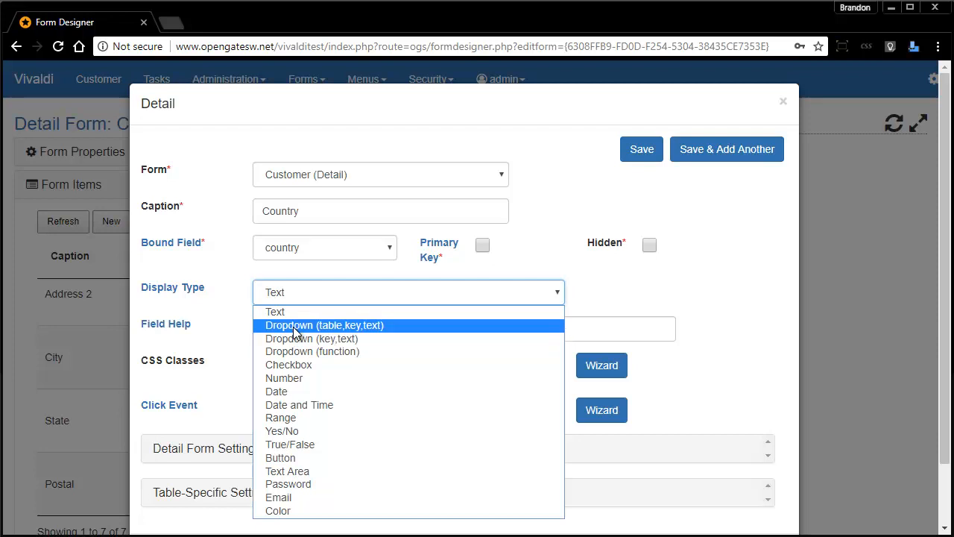
{"action": "left_click", "coordinate": [329, 327]}
{"action": "left_click", "coordinate": [328, 325]}
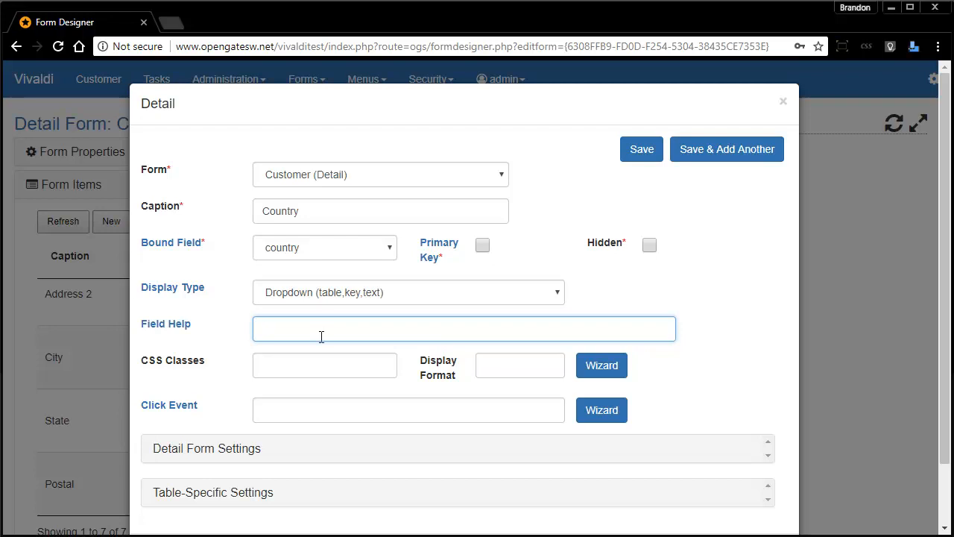
- Build the Country item's list source with the Lookup Wizard, using table country, key field idcountry and text field CountryName
{"action": "left_click", "coordinate": [228, 448]}
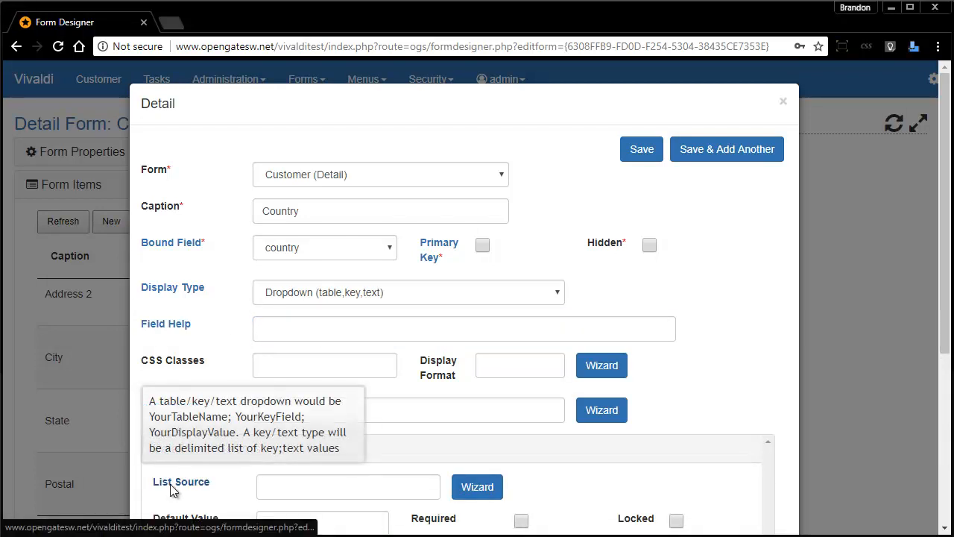
{"action": "left_click", "coordinate": [471, 488]}
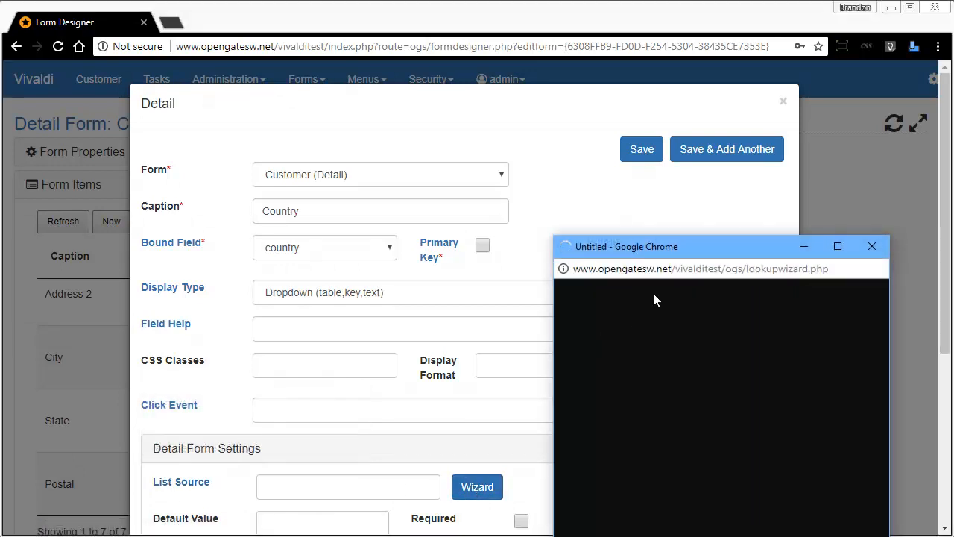
{"action": "left_click_drag", "start_coordinate": [703, 252], "coordinate": [529, 154]}
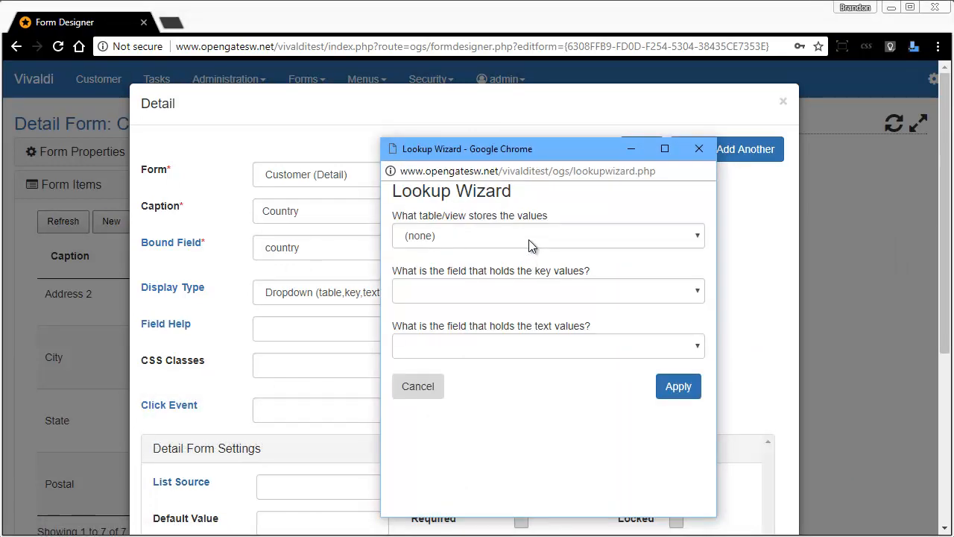
{"action": "left_click", "coordinate": [529, 239]}
{"action": "left_click", "coordinate": [422, 269]}
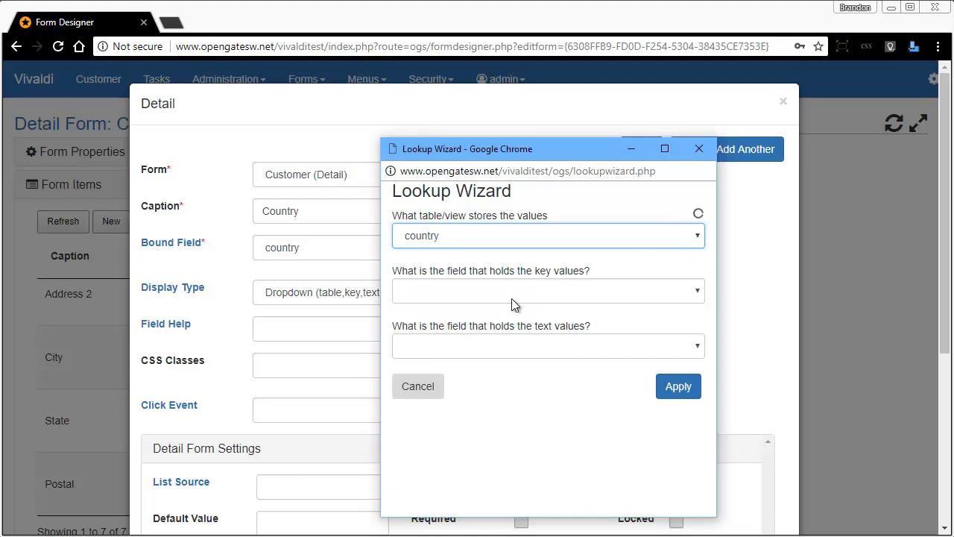
{"action": "left_click", "coordinate": [513, 298]}
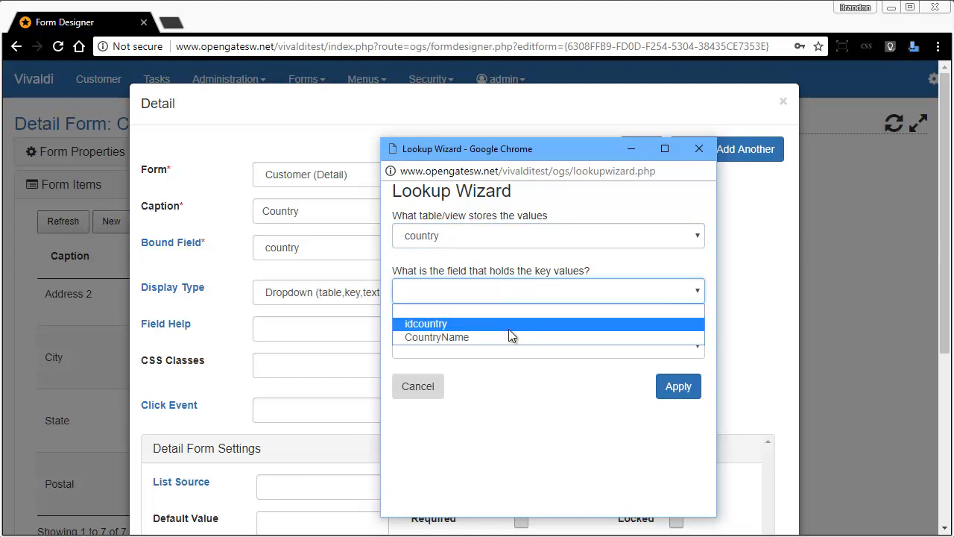
{"action": "left_click", "coordinate": [508, 328]}
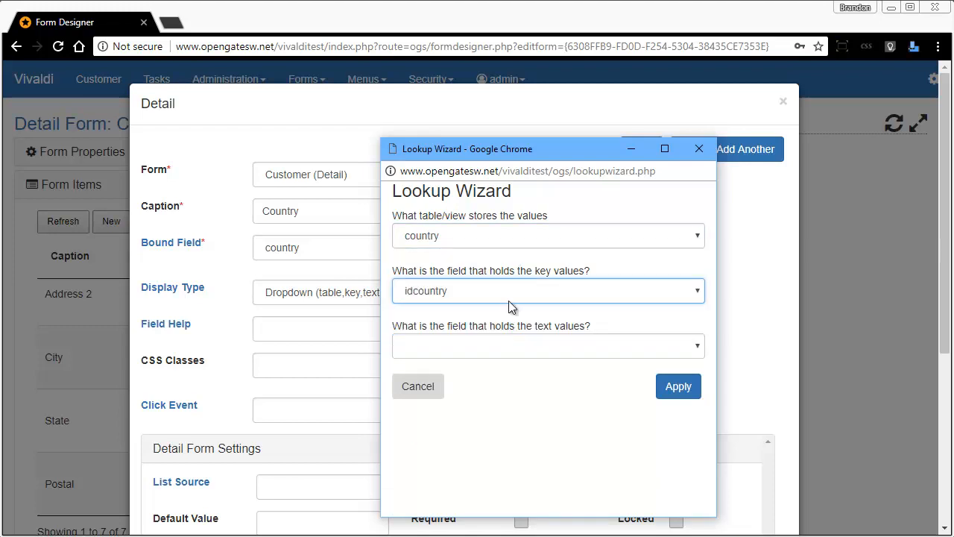
{"action": "left_click", "coordinate": [424, 345]}
{"action": "left_click", "coordinate": [430, 392]}
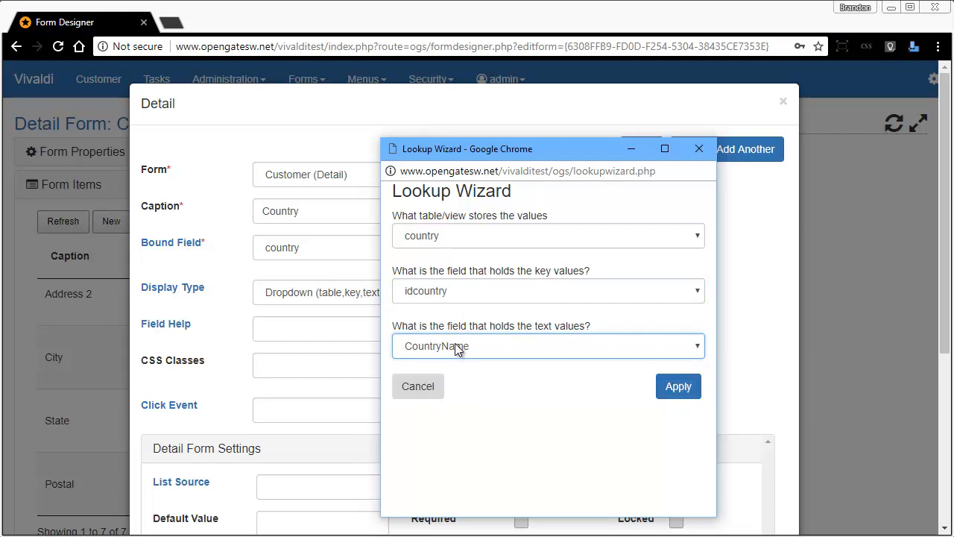
{"action": "left_click", "coordinate": [691, 393]}
- Set the Country item's Detail Row to 7 and Column Size to 56%, and save the item
{"action": "scroll", "coordinate": [691, 394], "scroll_direction": "down", "scroll_amount": 1}
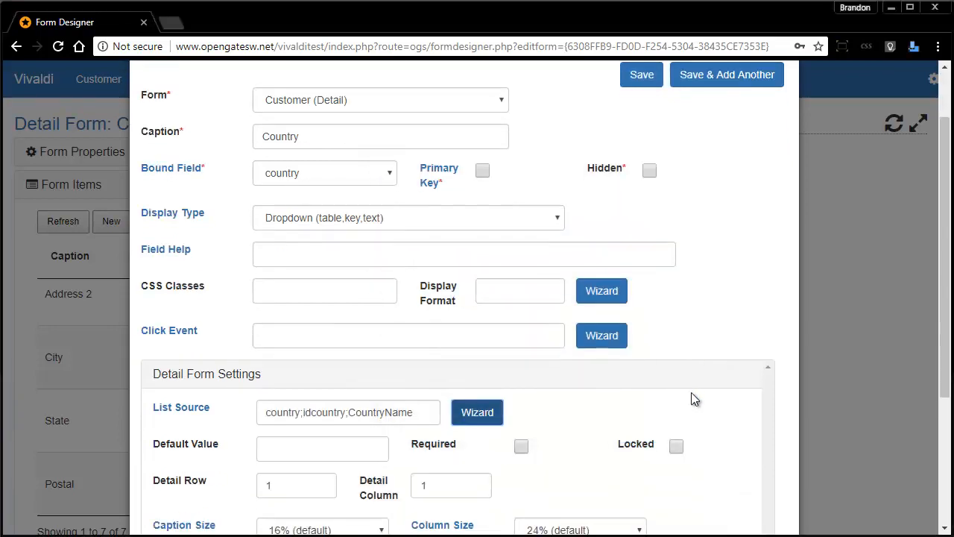
{"action": "scroll", "coordinate": [611, 452], "scroll_direction": "up", "scroll_amount": 1}
{"action": "scroll", "coordinate": [342, 433], "scroll_direction": "down", "scroll_amount": 3}
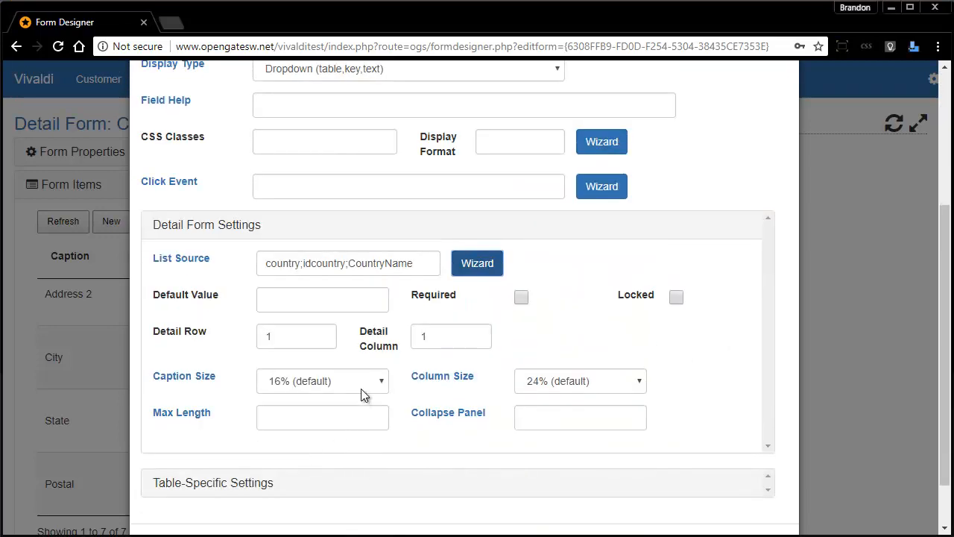
{"action": "left_click", "coordinate": [321, 334]}
{"action": "left_click", "coordinate": [321, 334]}
{"action": "left_click", "coordinate": [322, 334]}
{"action": "left_click", "coordinate": [322, 335]}
{"action": "left_click", "coordinate": [322, 334]}
{"action": "left_click", "coordinate": [321, 335]}
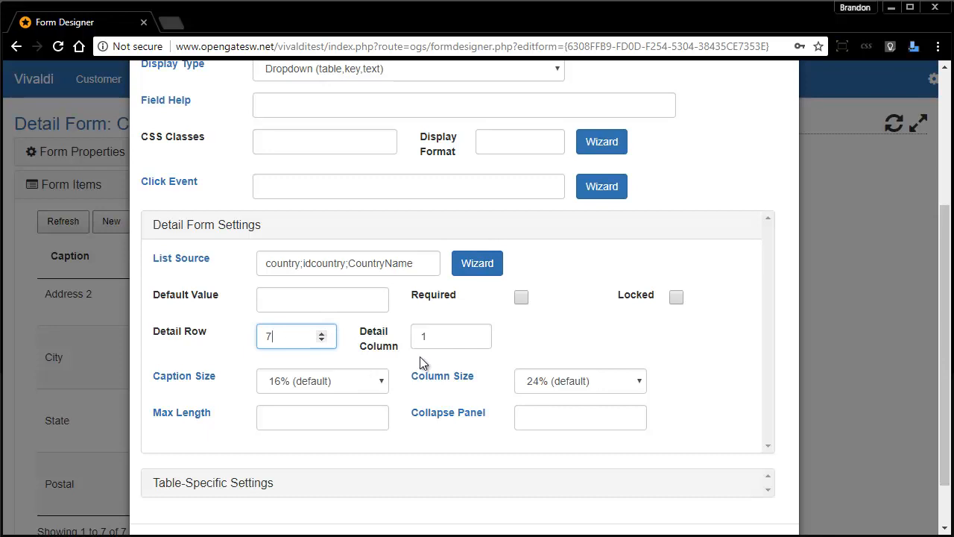
{"action": "left_click", "coordinate": [543, 381]}
{"action": "left_click", "coordinate": [540, 495]}
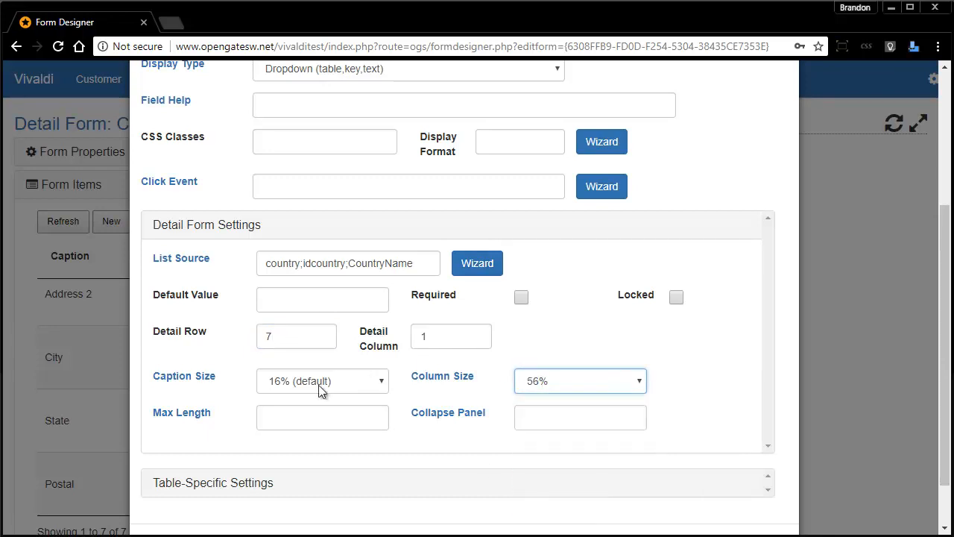
{"action": "scroll", "coordinate": [648, 343], "scroll_direction": "up", "scroll_amount": 3}
{"action": "left_click", "coordinate": [639, 151]}
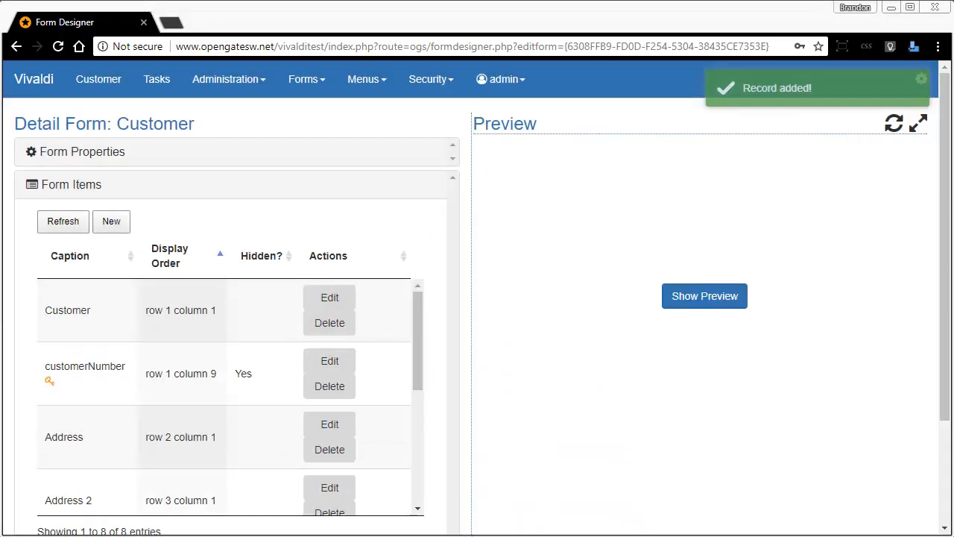
- Preview the Customer form and check the choices offered by the Country dropdown
{"action": "left_click", "coordinate": [714, 306]}
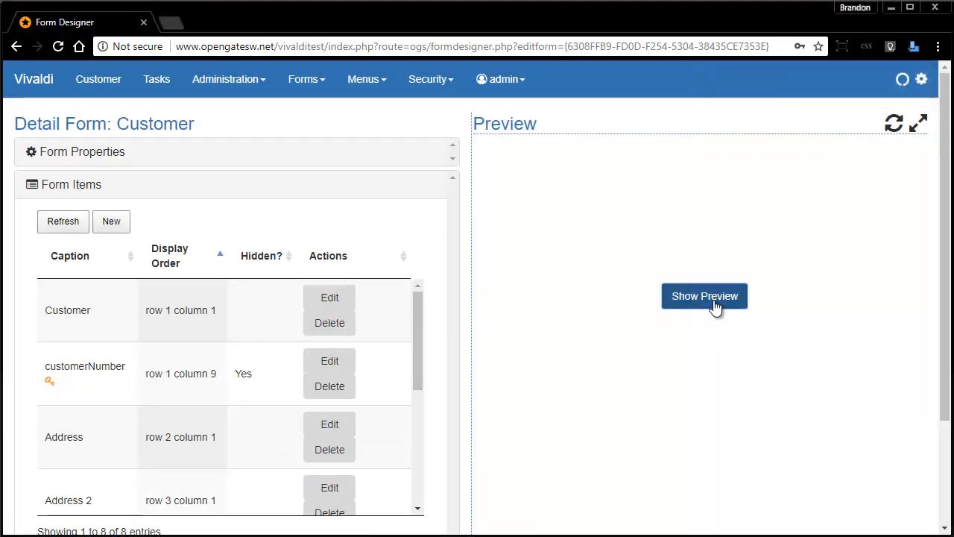
{"action": "left_click", "coordinate": [641, 372]}
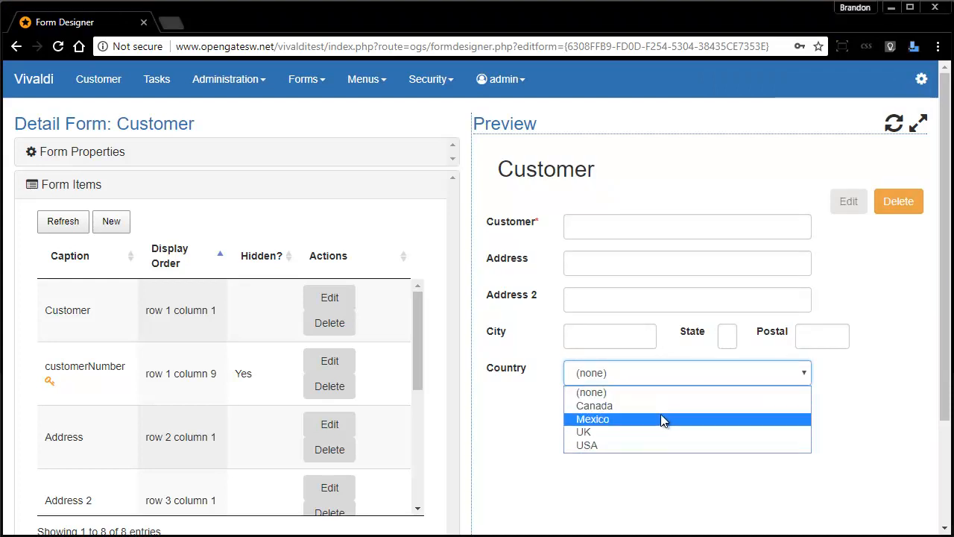
{"action": "left_click", "coordinate": [641, 494]}
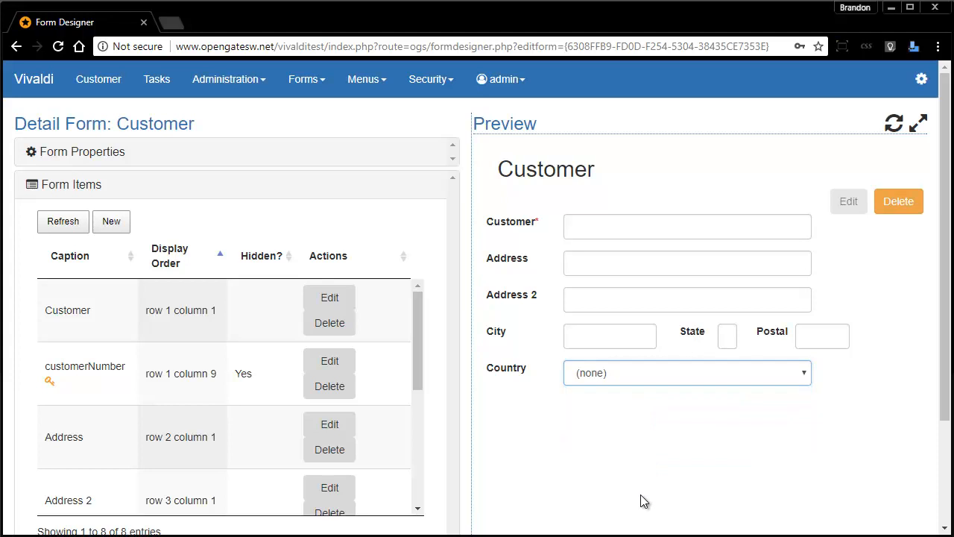
{"action": "left_click", "coordinate": [613, 381]}
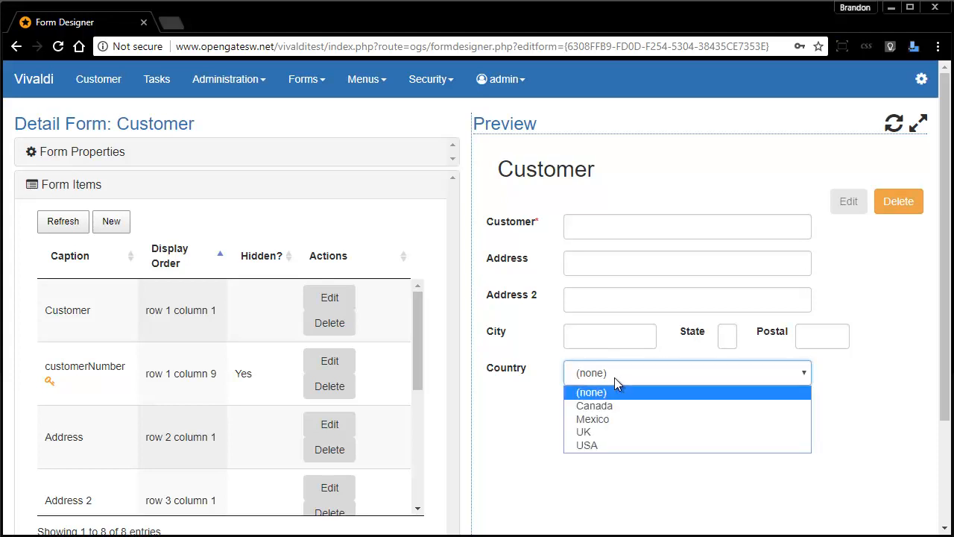
{"action": "left_click", "coordinate": [607, 488]}
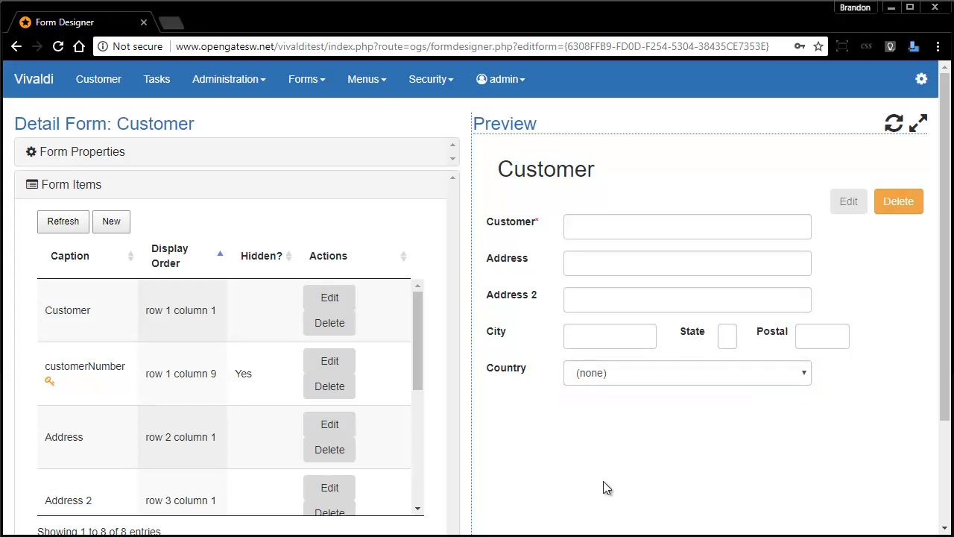
{"action": "left_click_drag", "start_coordinate": [420, 310], "coordinate": [448, 309]}
{"action": "left_click", "coordinate": [521, 228]}
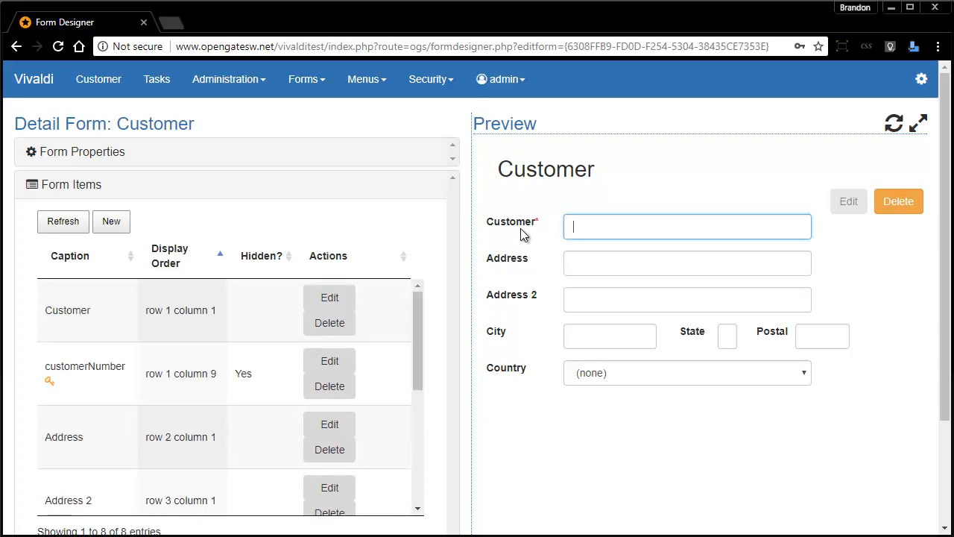
- Set the default value of the Customer detail form's State item to CO and save the item
{"action": "scroll", "coordinate": [198, 437], "scroll_direction": "down", "scroll_amount": 1}
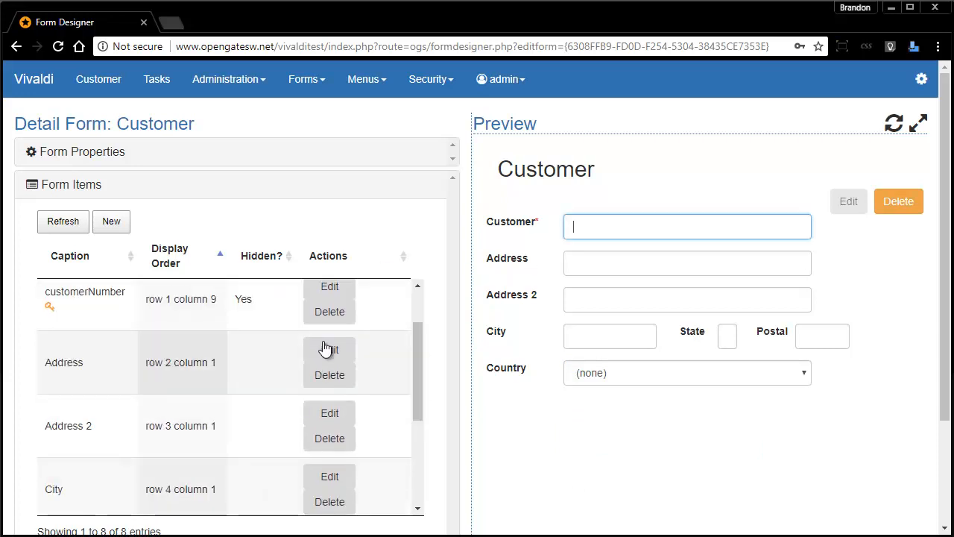
{"action": "scroll", "coordinate": [328, 471], "scroll_direction": "down", "scroll_amount": 1}
{"action": "left_click", "coordinate": [333, 463]}
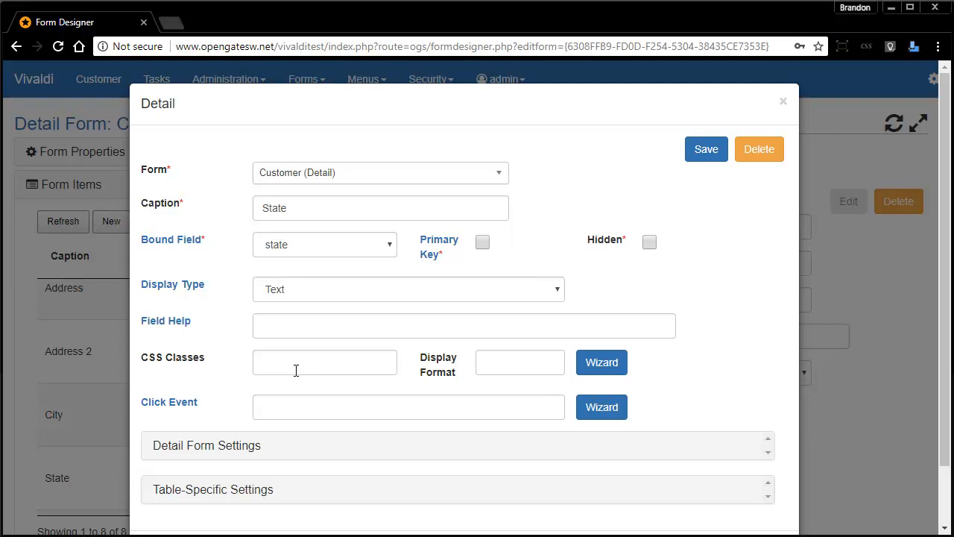
{"action": "left_click", "coordinate": [296, 371]}
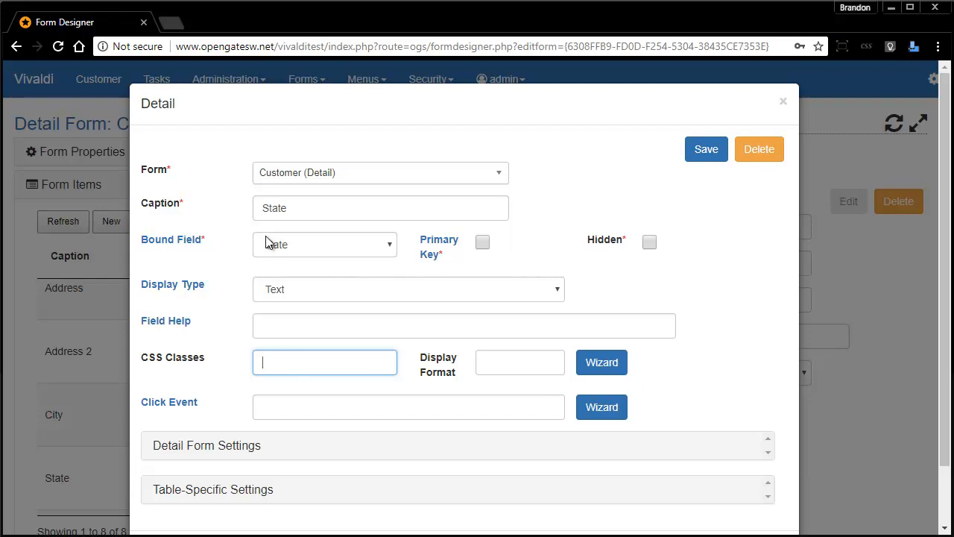
{"action": "left_click", "coordinate": [274, 332]}
{"action": "left_click", "coordinate": [282, 363]}
{"action": "left_click", "coordinate": [225, 445]}
{"action": "scroll", "coordinate": [225, 444], "scroll_direction": "down", "scroll_amount": 4}
{"action": "scroll", "coordinate": [229, 415], "scroll_direction": "up", "scroll_amount": 1}
{"action": "left_click", "coordinate": [299, 313]}
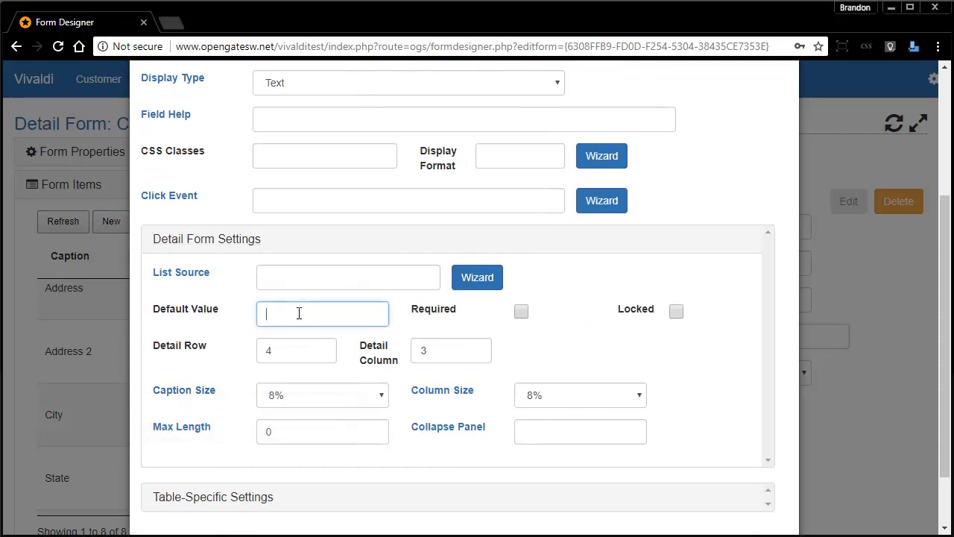
{"action": "scroll", "coordinate": [299, 313], "scroll_direction": "up", "scroll_amount": 3}
{"action": "scroll", "coordinate": [298, 298], "scroll_direction": "down", "scroll_amount": 3}
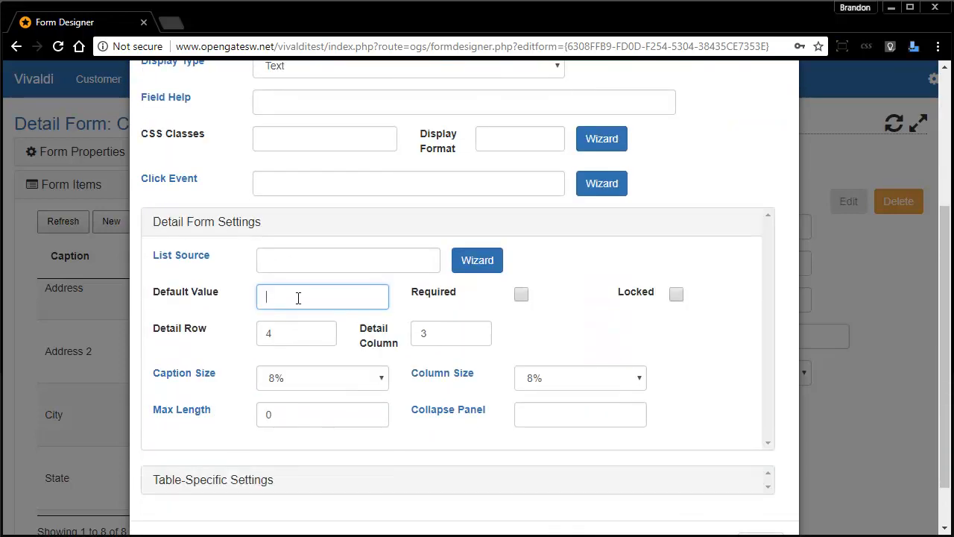
{"action": "type", "text": "CO"}
{"action": "scroll", "coordinate": [298, 298], "scroll_direction": "up", "scroll_amount": 3}
{"action": "left_click", "coordinate": [716, 153]}
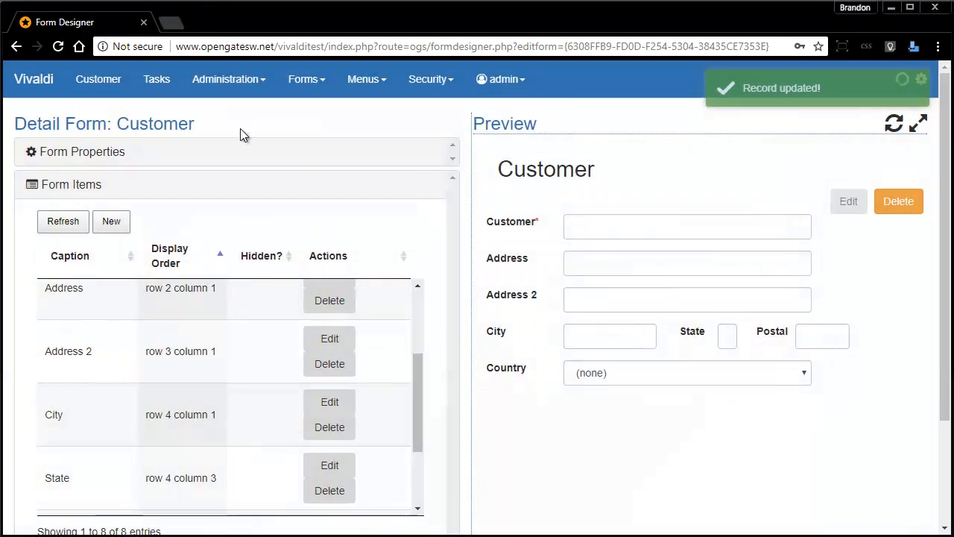
- Leave the form designer and open the live Customer form with its list of customers
{"action": "left_click", "coordinate": [75, 186]}
{"action": "left_click", "coordinate": [96, 84]}
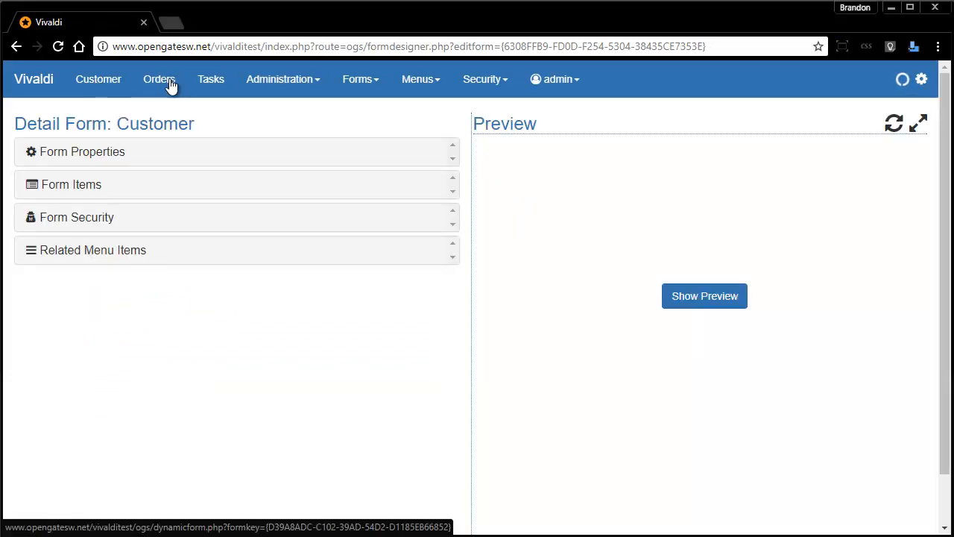
{"action": "left_click", "coordinate": [109, 83]}
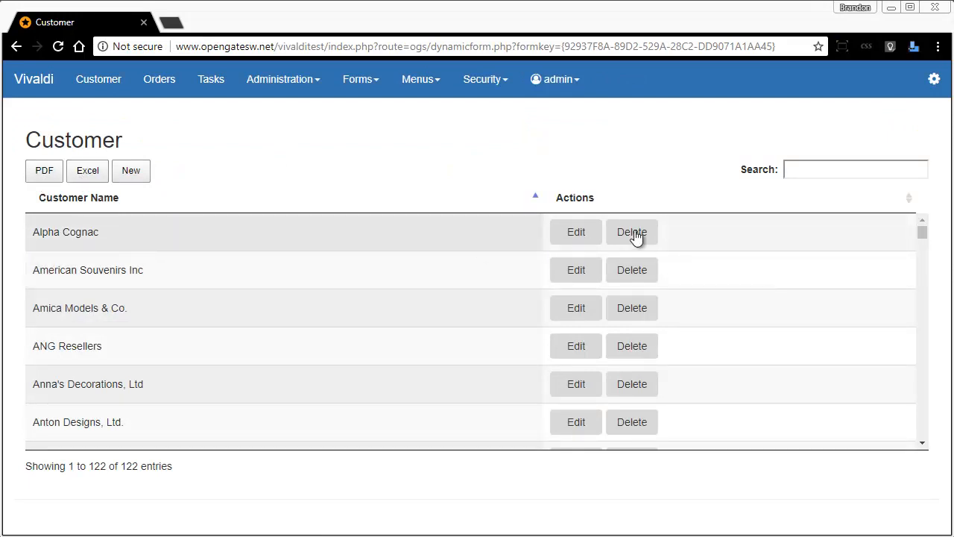
- Add a new customer record named Customer Test with Country set to USA, keeping the default State, and save it
{"action": "left_click", "coordinate": [144, 173]}
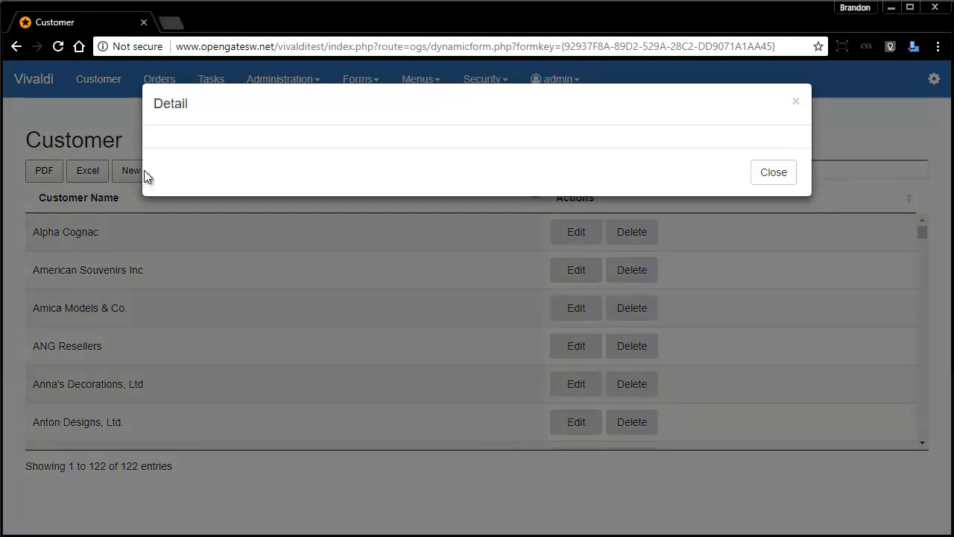
{"action": "left_click", "coordinate": [302, 174]}
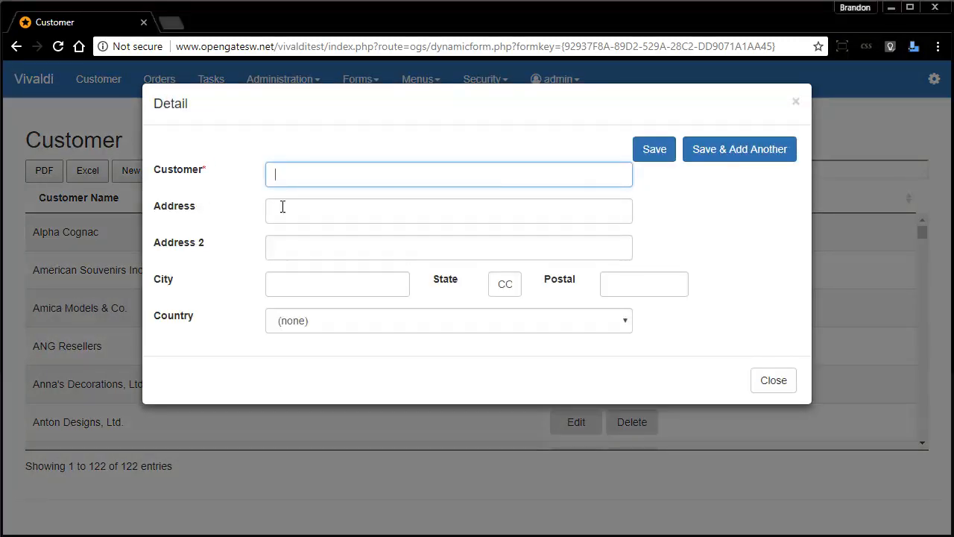
{"action": "double_click", "coordinate": [503, 285]}
{"action": "left_click", "coordinate": [336, 285]}
{"action": "left_click", "coordinate": [329, 322]}
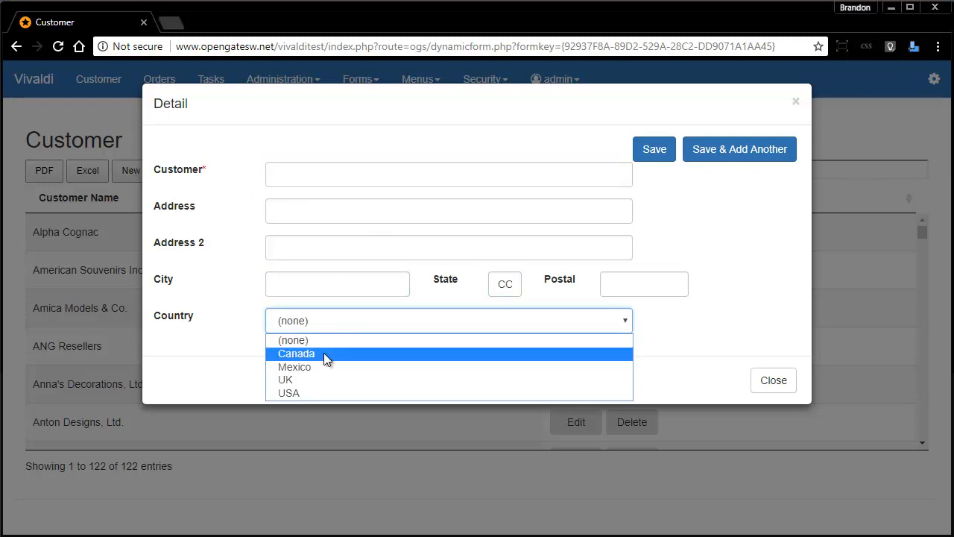
{"action": "left_click", "coordinate": [316, 391]}
{"action": "left_click", "coordinate": [306, 211]}
{"action": "left_click", "coordinate": [305, 172]}
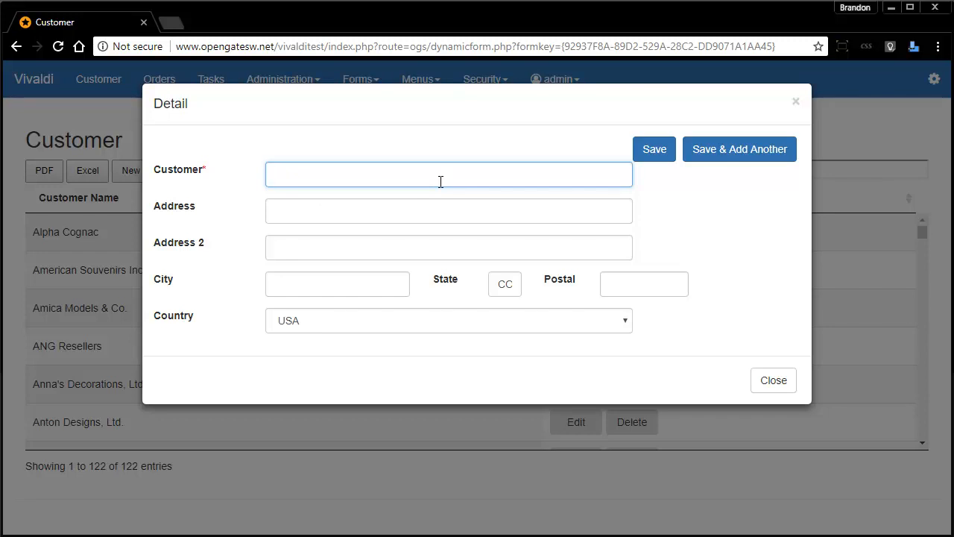
{"action": "type", "text": "Customer Test"}
{"action": "left_click", "coordinate": [768, 384]}
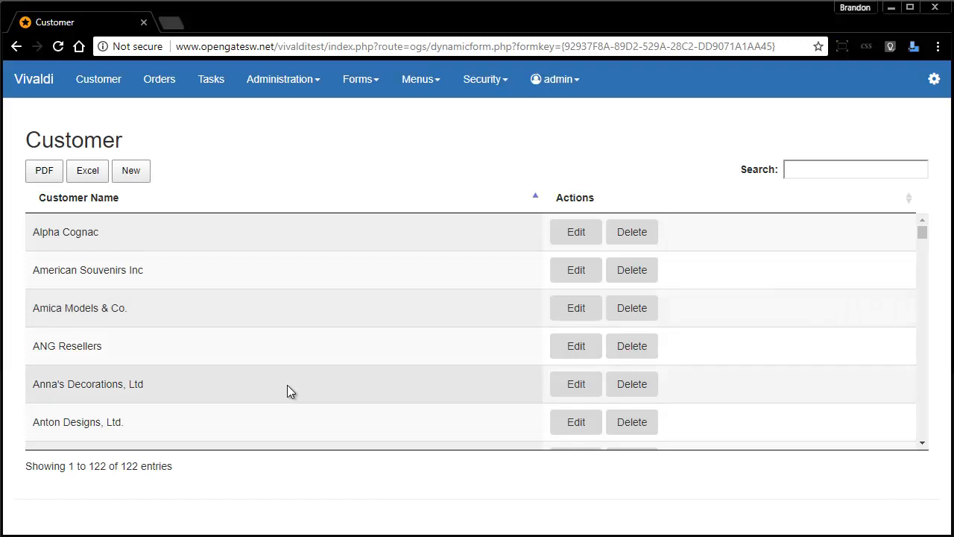
- Search the customer list for "test" to find the newly added record
{"action": "left_click", "coordinate": [812, 168]}
{"action": "type", "text": "test"}
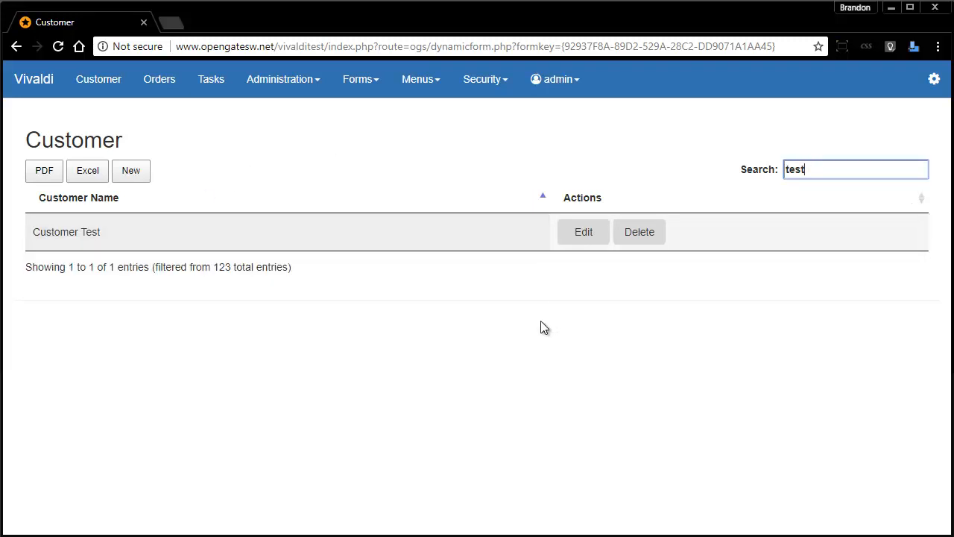
{"action": "left_click", "coordinate": [333, 162]}
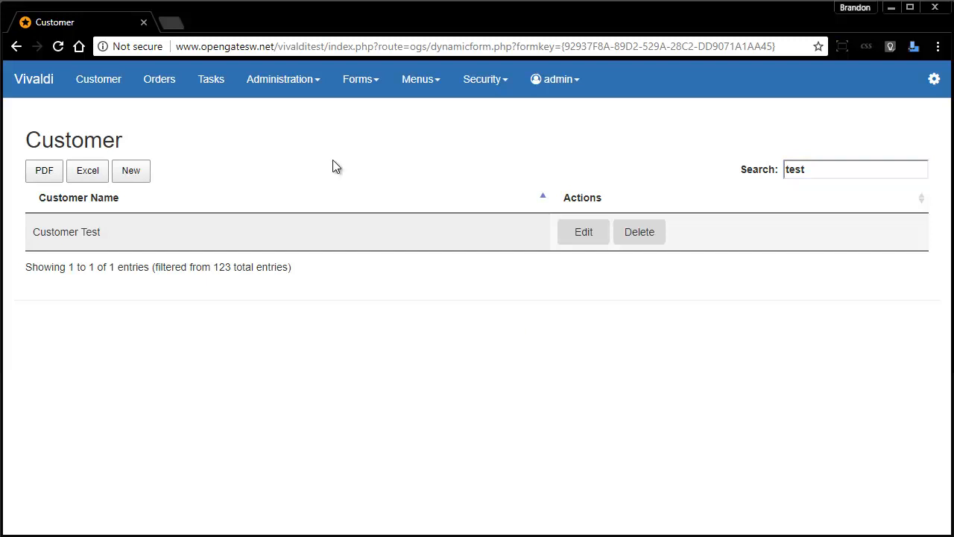